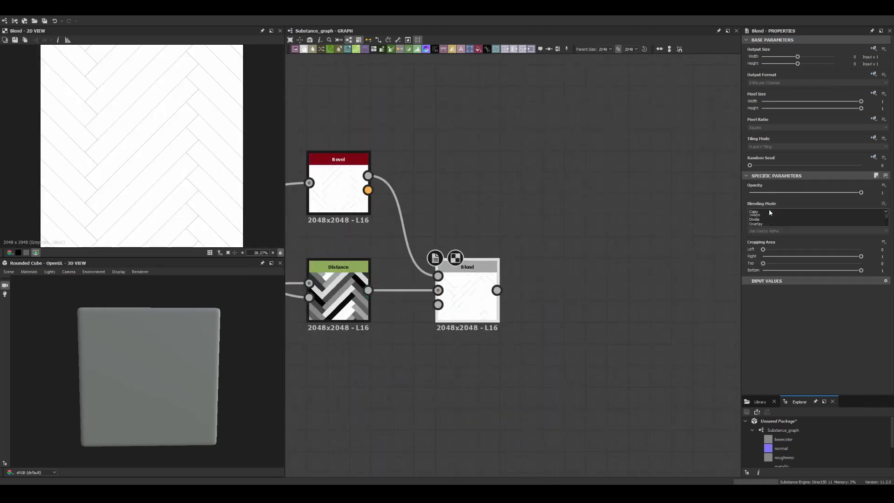
- Drag the Multiply Blend opacity down to about 0.08 for faint bevel shading
drag(861, 192, 758, 193)
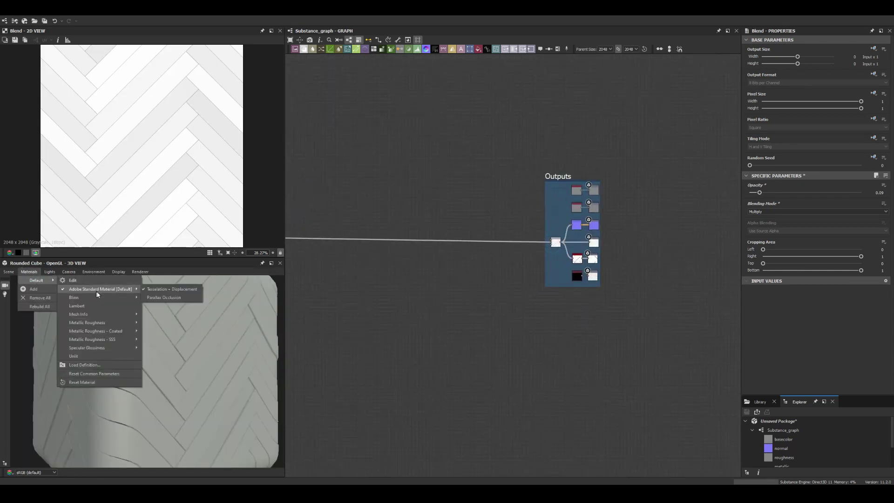
- Raise the Phong tessellation factor to 1 and add an Edge Detect node
scroll(778, 280, down, 3)
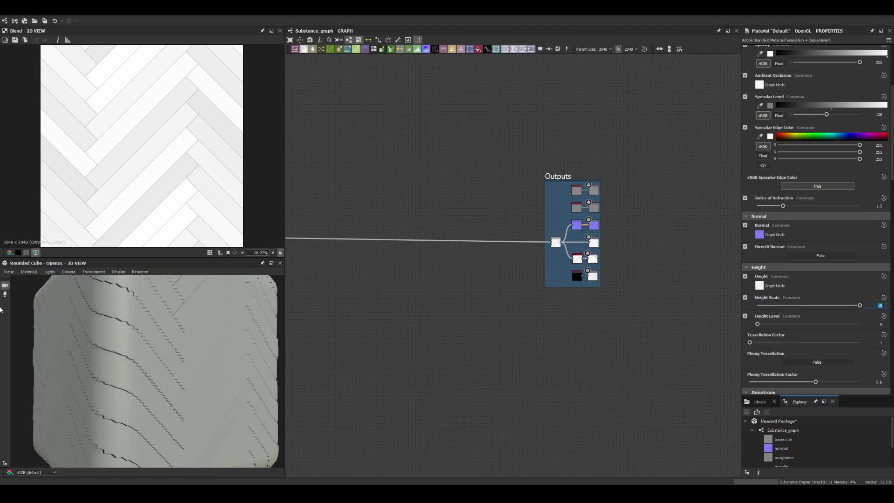
drag(824, 383, 864, 382)
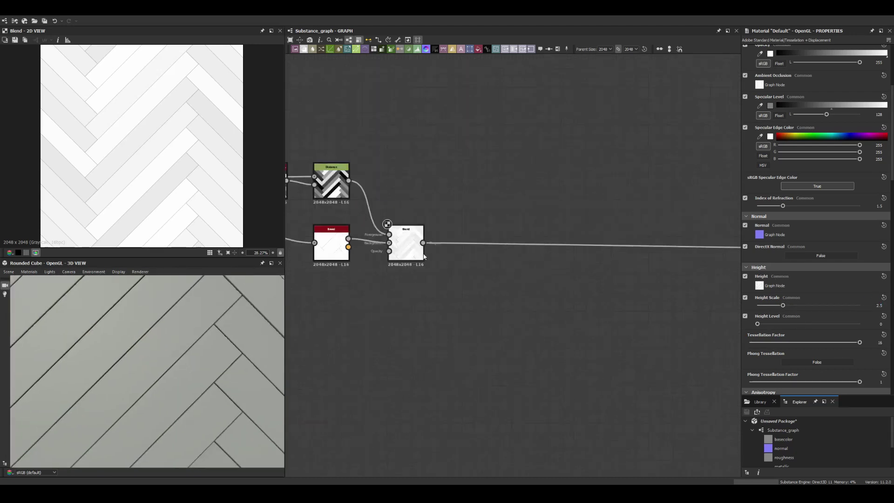
key(space)
click(489, 281)
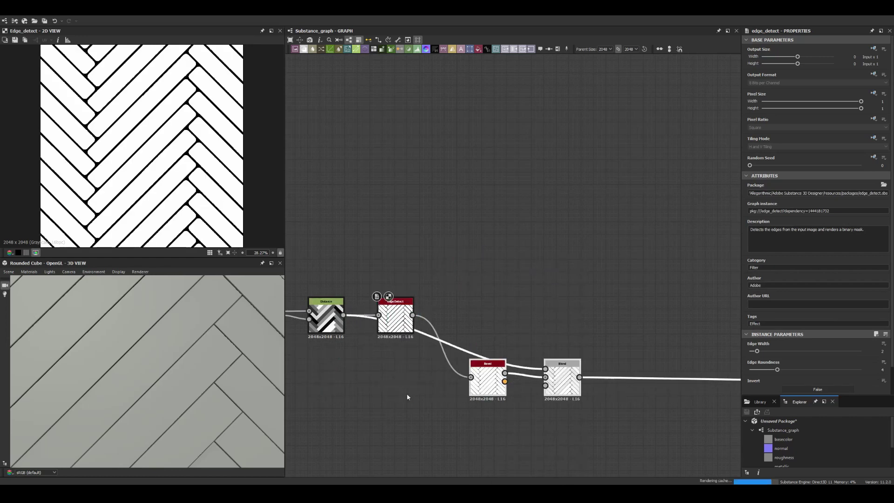
- Widen the bevel distance to 0.06 and select the Blend node
drag(807, 352, 809, 352)
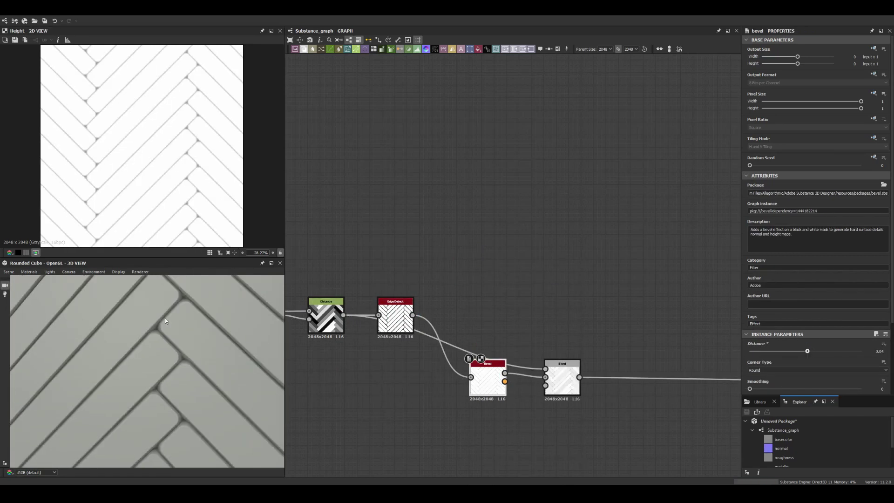
scroll(165, 320, down, 3)
scroll(139, 372, up, 5)
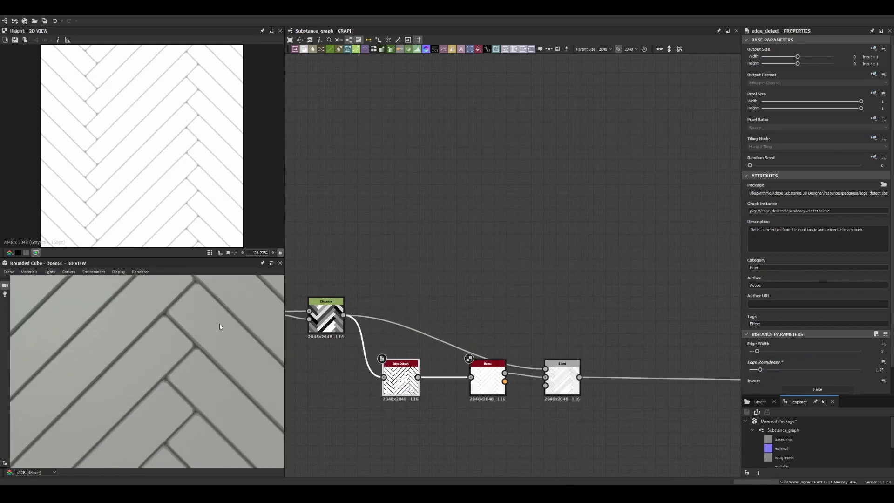
scroll(163, 169, up, 8)
click(564, 383)
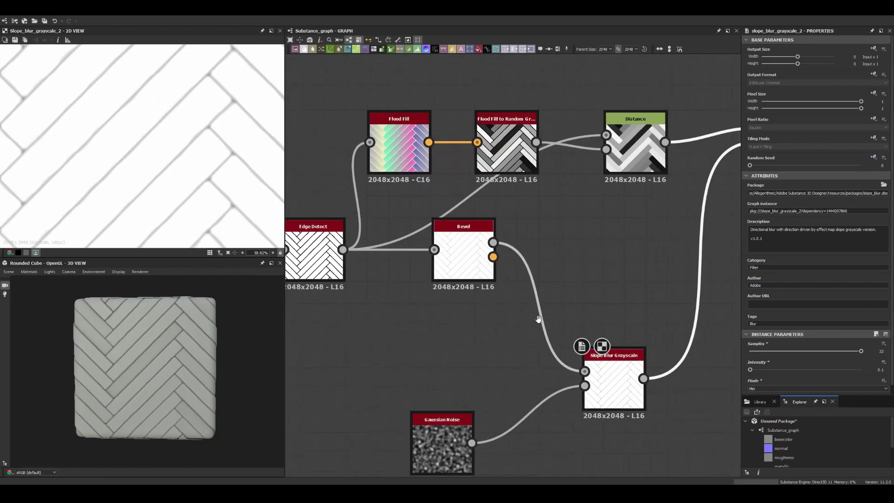
- Chain a Waveform 1, a Bevel and a Tile Sampler node
click(447, 257)
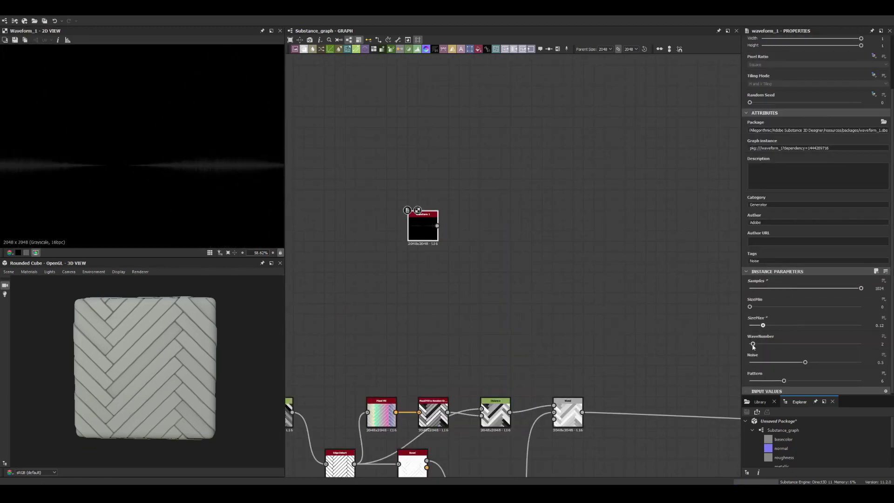
key(space)
text(bevel)
key(Return)
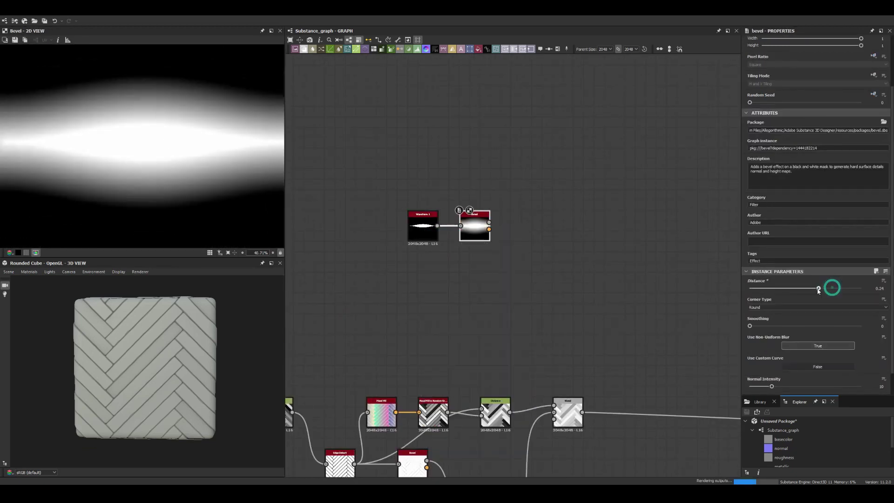
middle_drag(611, 220, 488, 260)
key(space)
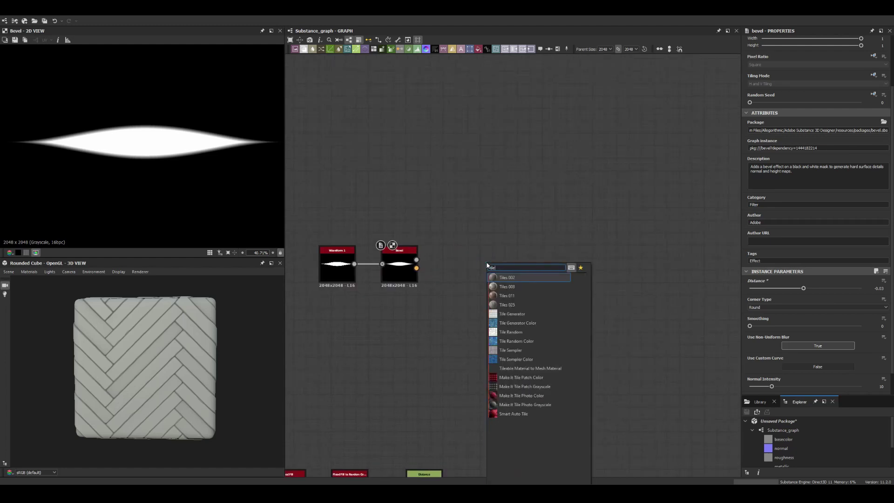
text(tile sampler)
key(Return)
drag(417, 260, 456, 240)
- Set the Tile Sampler Y Amount to 10, Size Y to 1.57 and Size Random to 0.42
drag(776, 307, 766, 306)
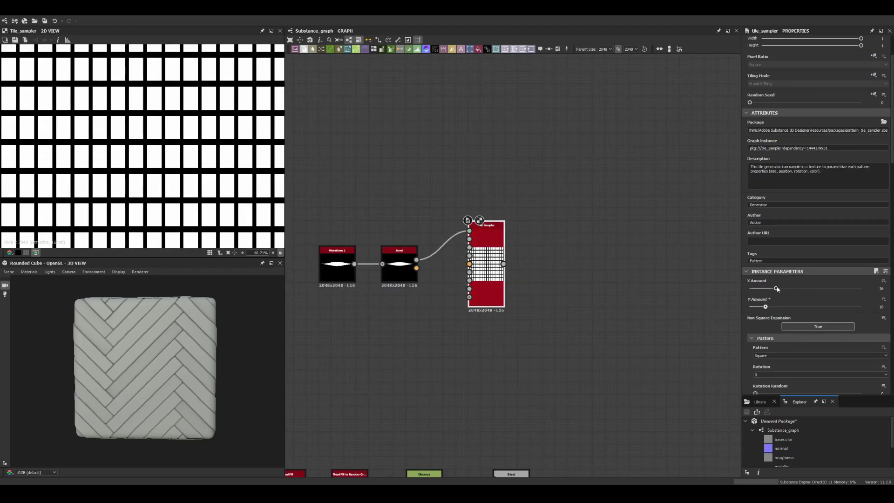
scroll(815, 279, down, 10)
drag(793, 366, 810, 366)
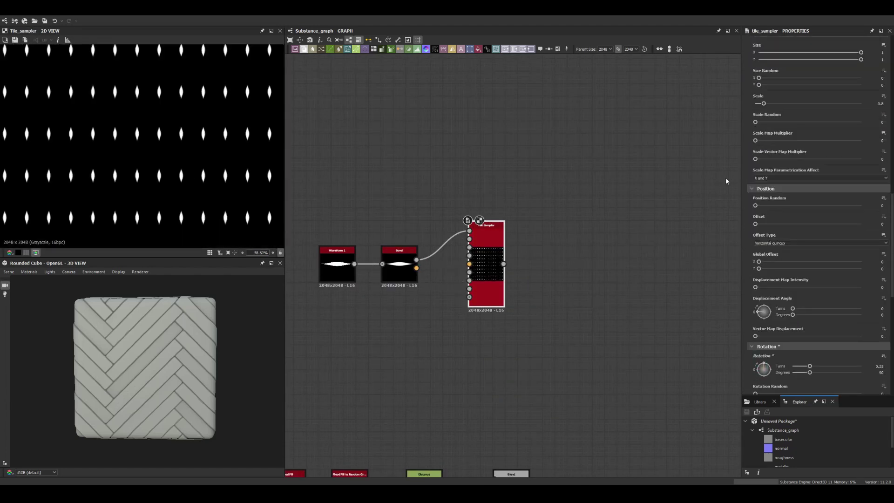
key(Return)
drag(809, 163, 785, 164)
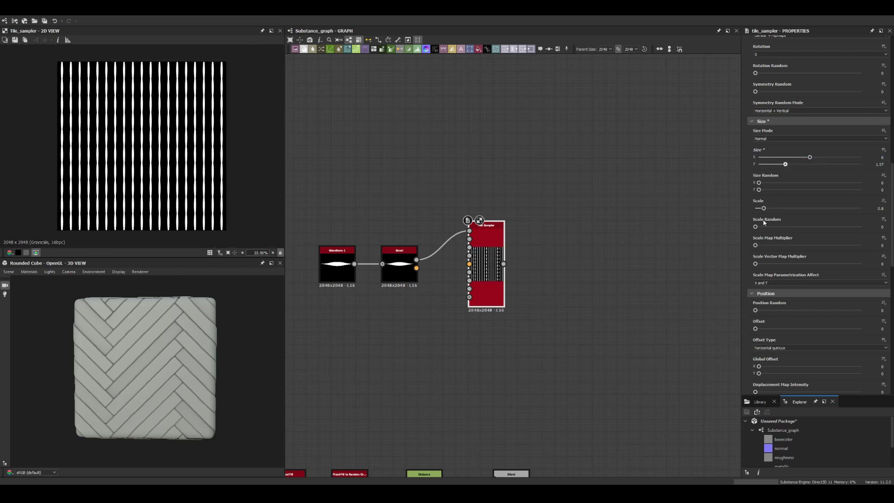
scroll(195, 166, up, 3)
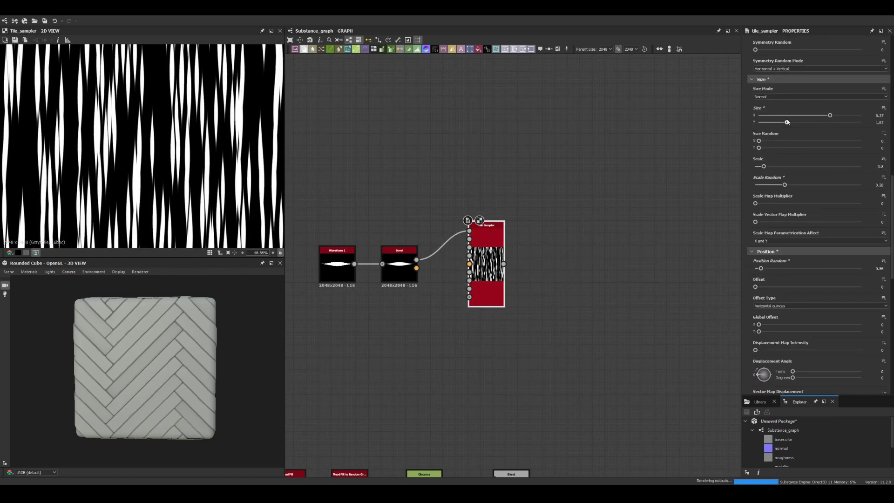
drag(759, 140, 802, 141)
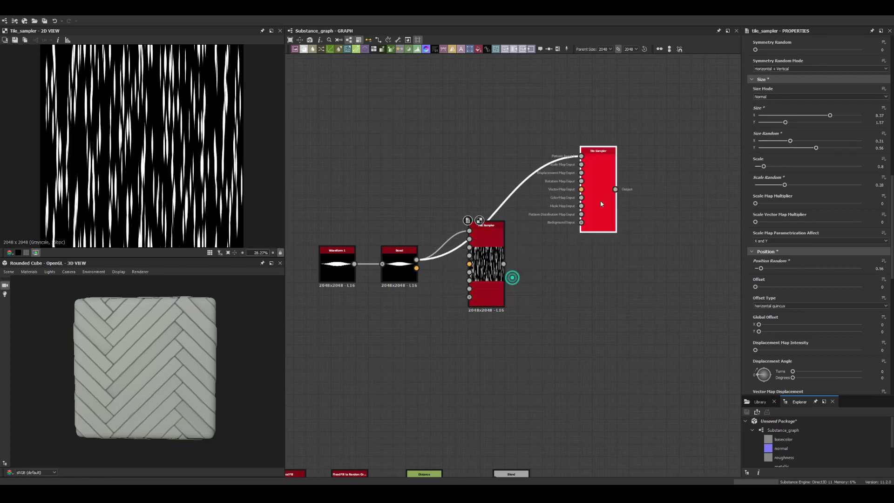
- Add a second Tile Sampler and combine both samplers in a Blend set to Add
click(875, 119)
scroll(764, 282, down, 5)
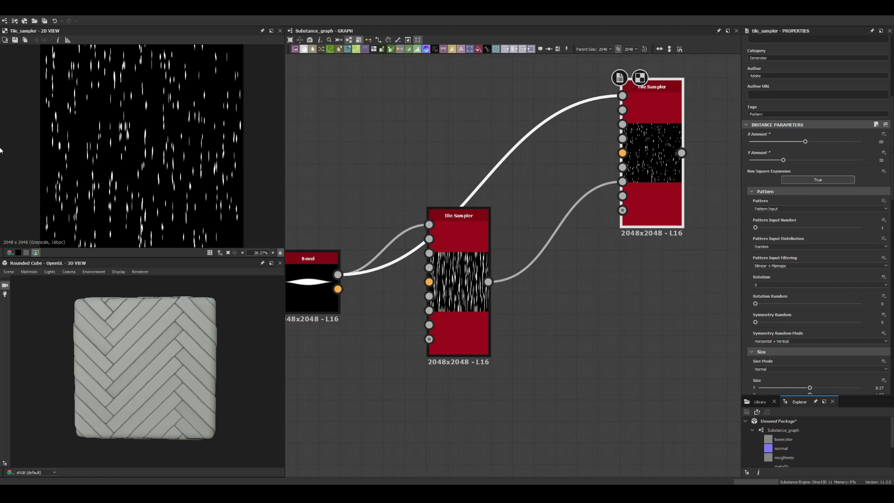
scroll(3, 150, up, 5)
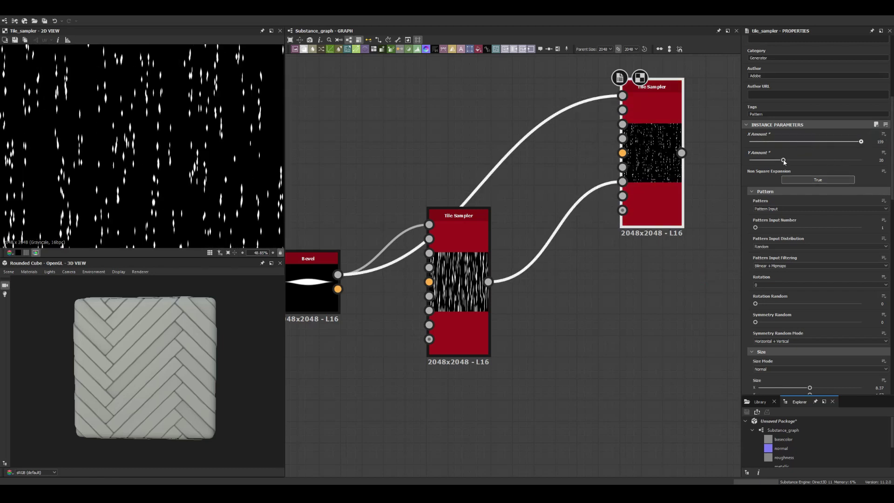
scroll(784, 161, down, 5)
drag(791, 206, 778, 206)
scroll(540, 280, down, 3)
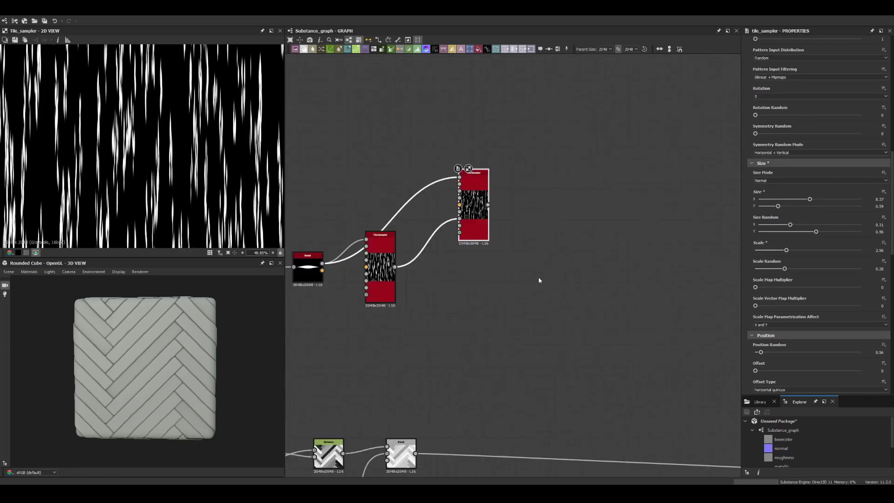
click(815, 211)
click(763, 227)
scroll(220, 73, up, 3)
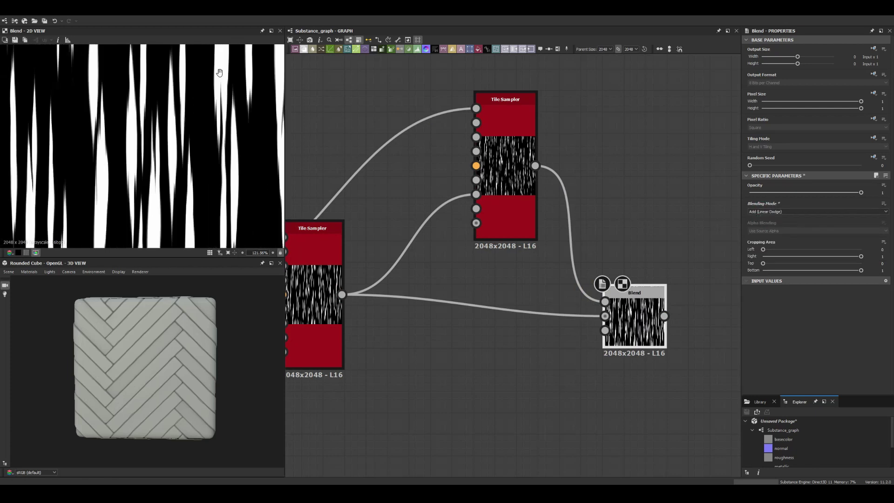
scroll(219, 73, down, 5)
- Rotate the middle Tile Sampler's streaks to a 45° diagonal
click(312, 228)
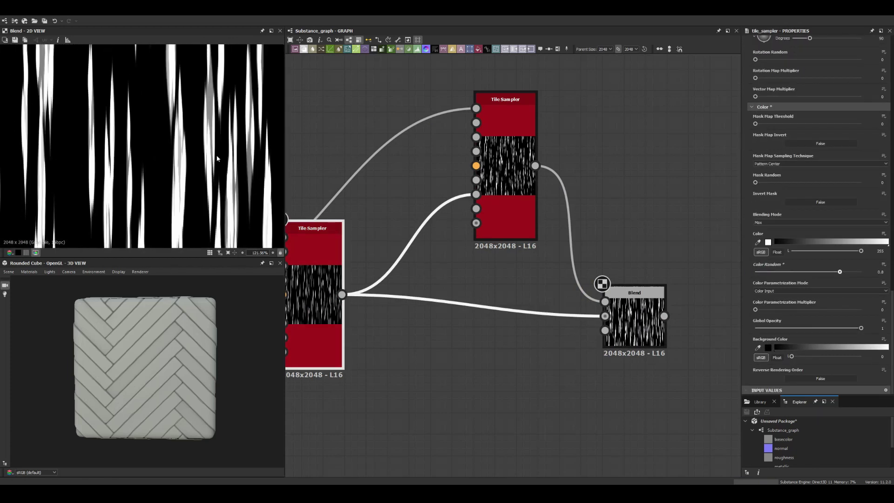
scroll(525, 228, down, 5)
right_click(504, 189)
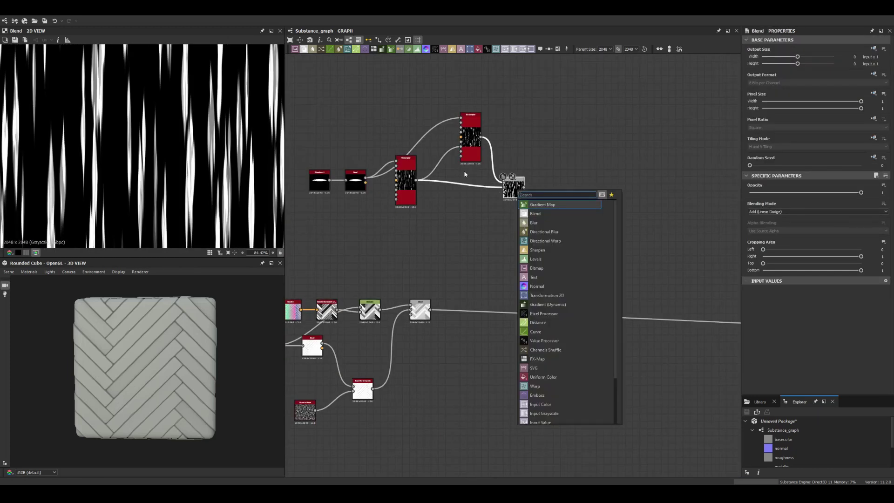
click(405, 181)
drag(764, 238, 759, 233)
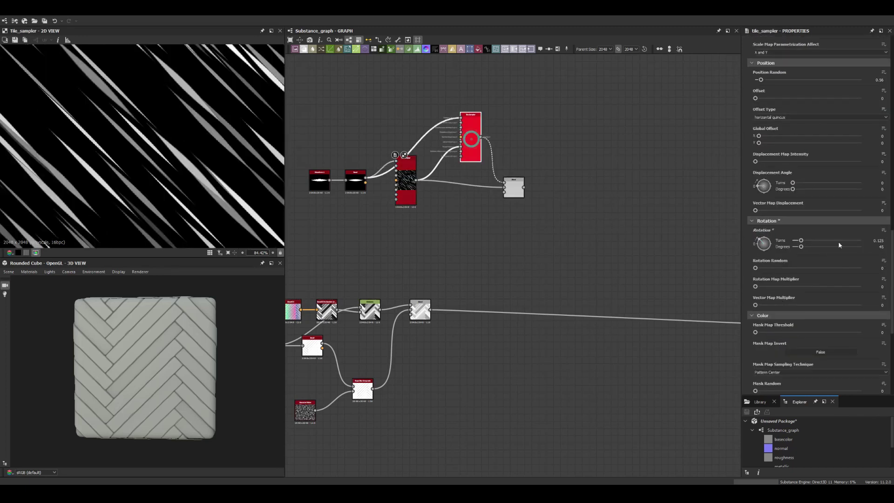
click(514, 188)
- Add a Gradient Linear 2 node above the plank nodes
scroll(581, 206, up, 3)
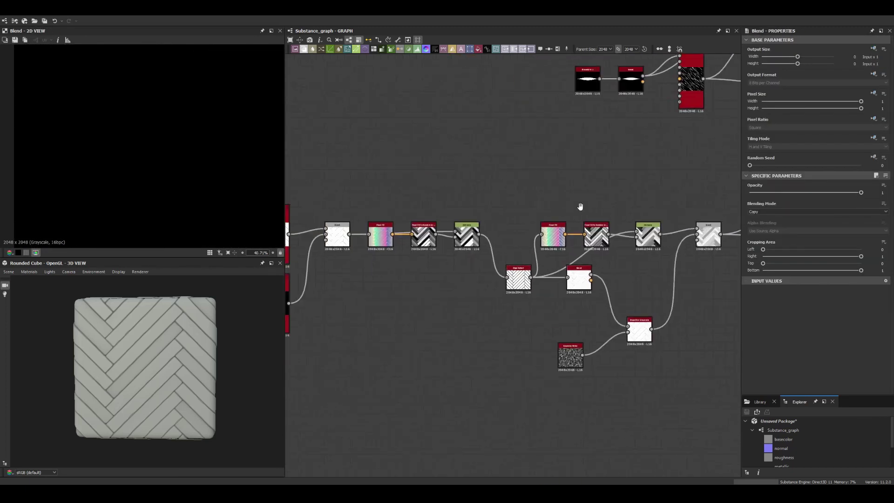
mouse_move(582, 206)
middle_down()
mouse_move(654, 206)
mouse_move(417, 169)
middle_up()
scroll(417, 169, up, 3)
text(gradient)
key(Return)
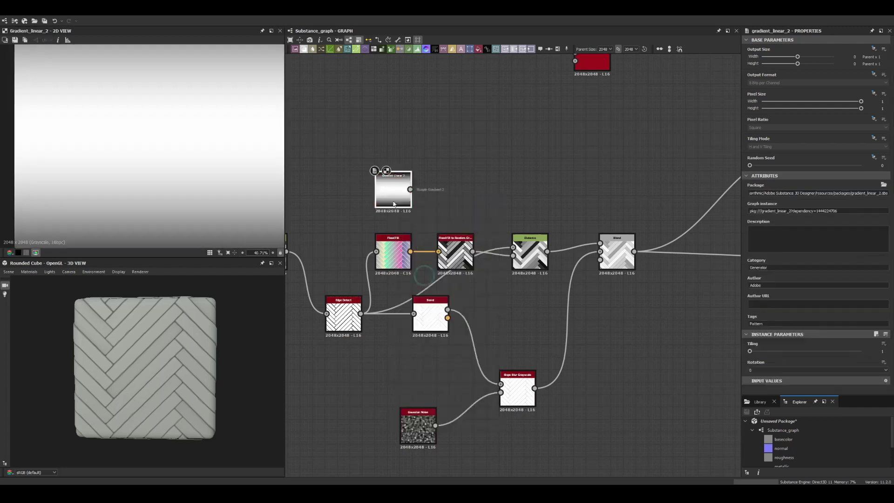
drag(389, 188, 360, 152)
- Add a Flood Fill to Grayscale node fed by the Flood Fill
key(space)
text(flo)
click(482, 247)
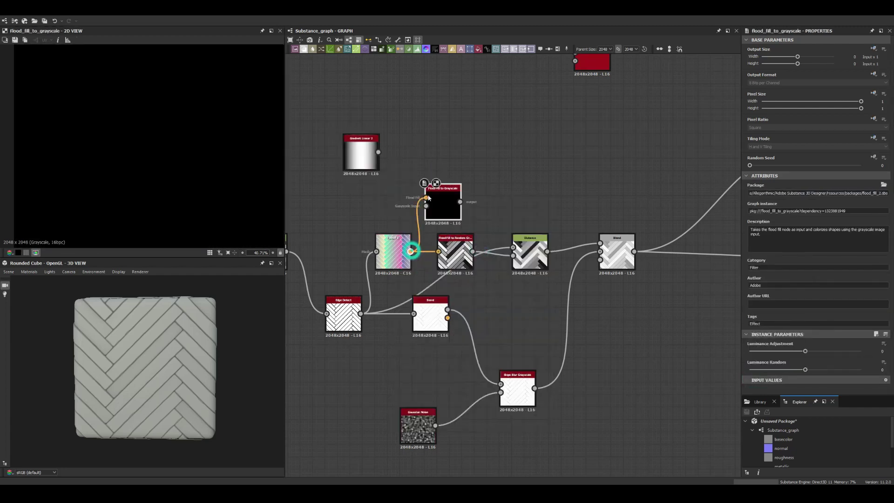
drag(445, 202, 456, 154)
scroll(523, 214, up, 2)
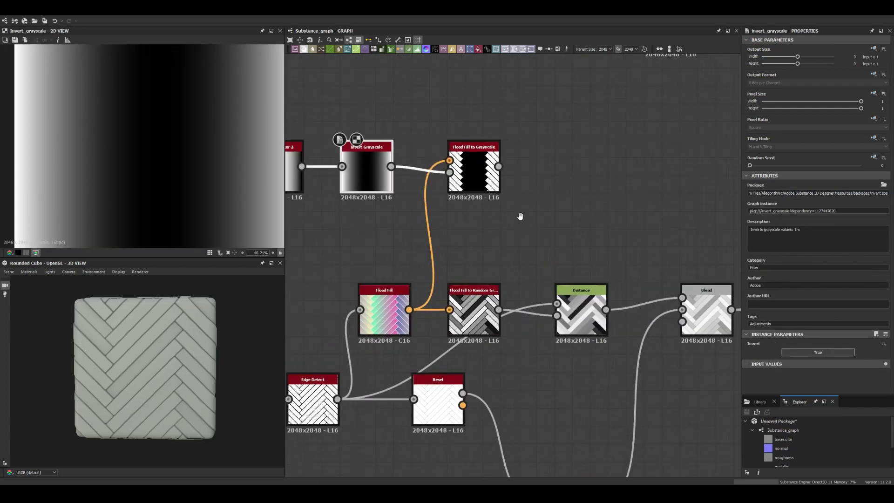
scroll(507, 220, up, 1)
scroll(414, 211, up, 1)
- Insert a Levels node between Invert Grayscale and Flood Fill to Grayscale
key(space)
text(levels)
key(Return)
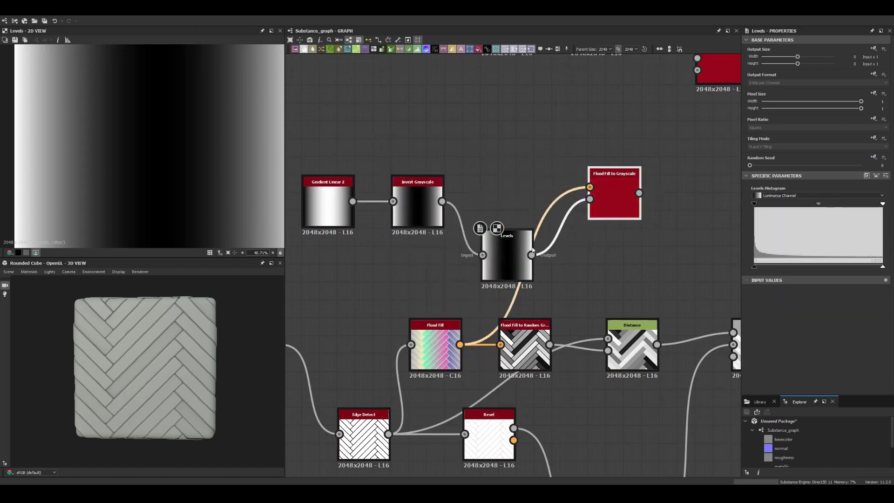
drag(509, 255, 485, 200)
double_click(599, 200)
middle_drag(642, 325, 538, 343)
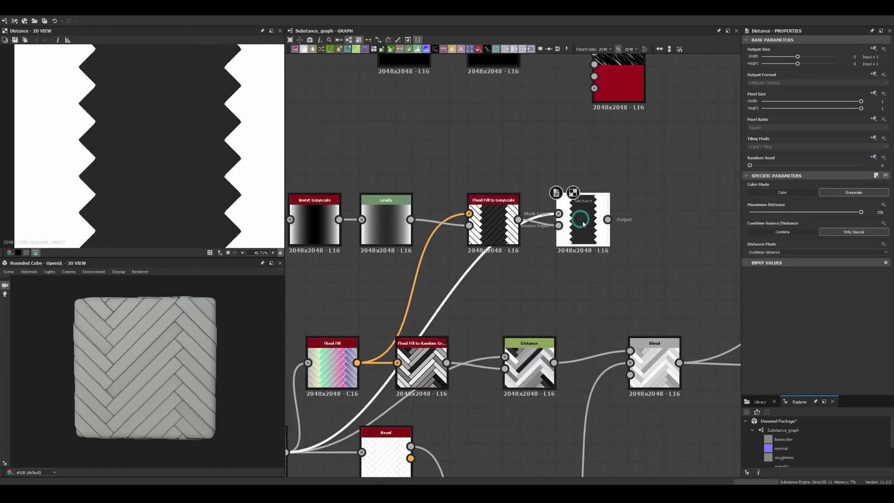
scroll(584, 224, down, 3)
mouse_move(548, 219)
middle_down()
mouse_move(476, 221)
mouse_move(399, 199)
middle_up()
- Add a Histogram Scan after Distance and blend it with Subtract at 0.05 opacity
text(histogram scan)
key(Return)
drag(582, 101, 583, 187)
double_click(597, 196)
click(818, 212)
click(756, 226)
click(756, 193)
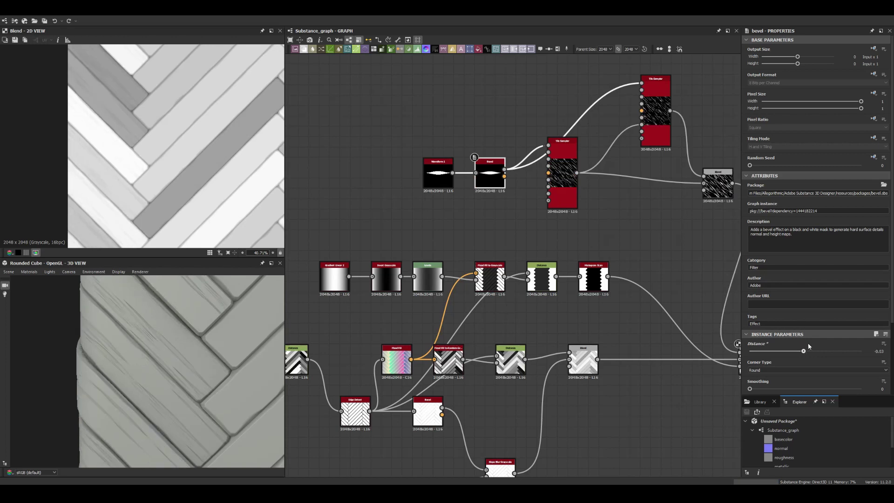
- Preview the streak Tile Sampler output and add a Warp node after the Blend
scroll(200, 343, down, 3)
scroll(364, 341, down, 3)
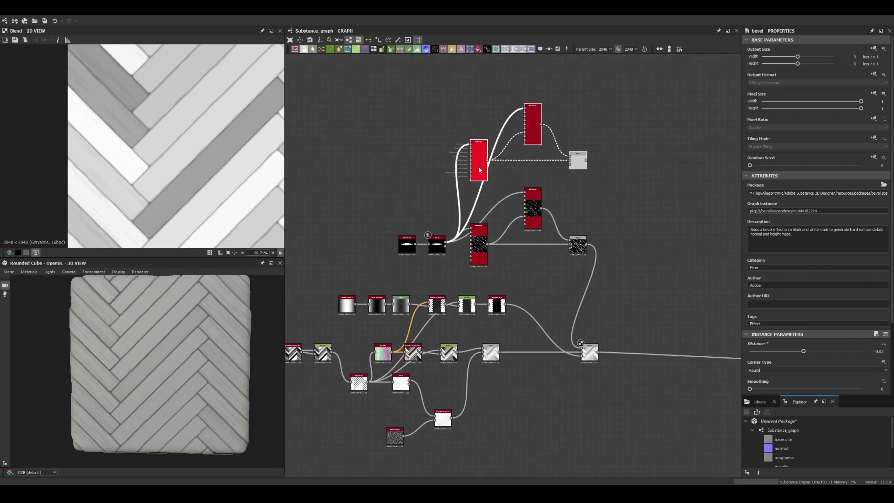
double_click(480, 170)
scroll(649, 214, up, 5)
middle_drag(649, 214, 549, 193)
click(549, 194)
key(space)
text(war)
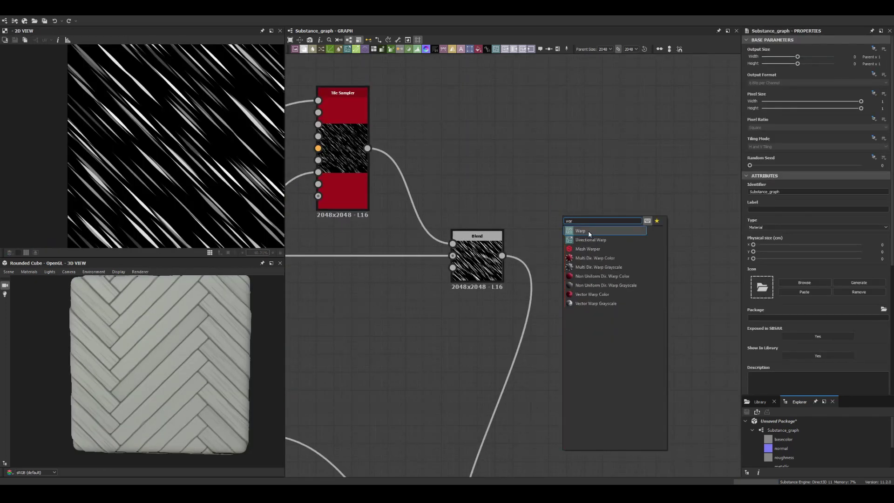
click(589, 231)
- Switch the top Tile Sampler to Paraboloid blobs and try a 0.2 blob scale
scroll(606, 279, down, 3)
double_click(536, 144)
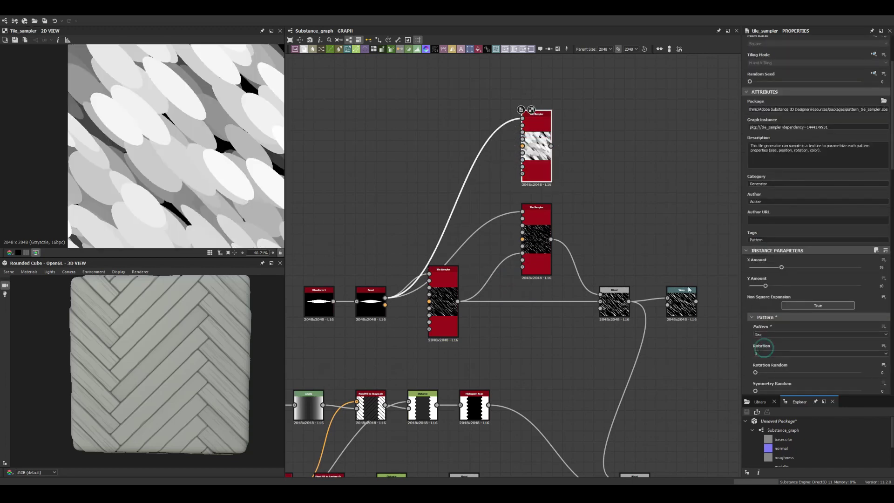
key(Down)
drag(464, 97, 481, 191)
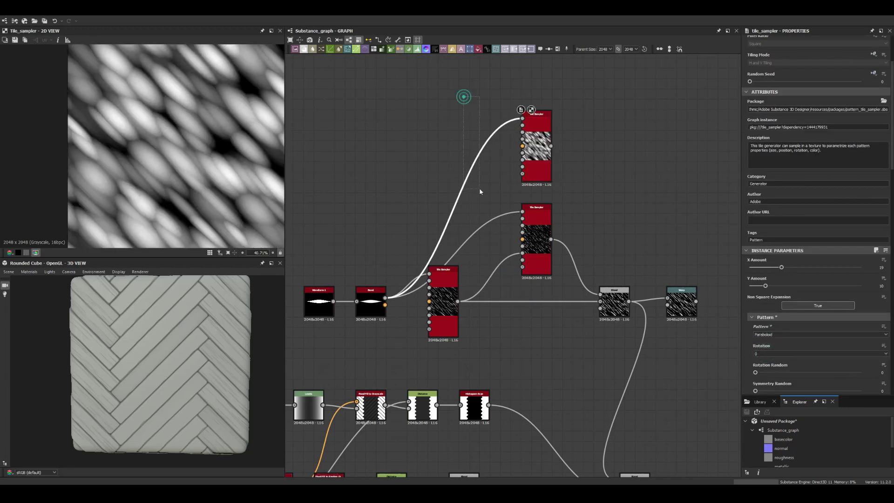
key(Delete)
double_click(443, 279)
scroll(815, 210, down, 5)
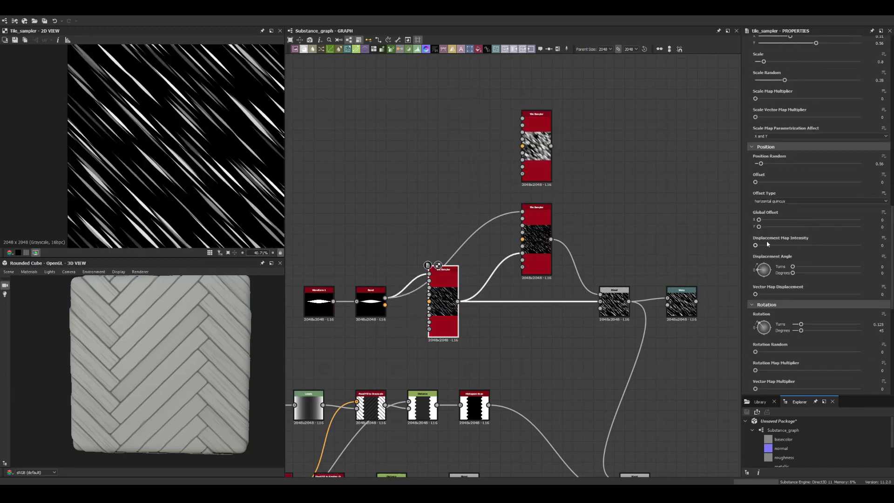
double_click(537, 145)
scroll(815, 210, down, 5)
drag(767, 214, 757, 214)
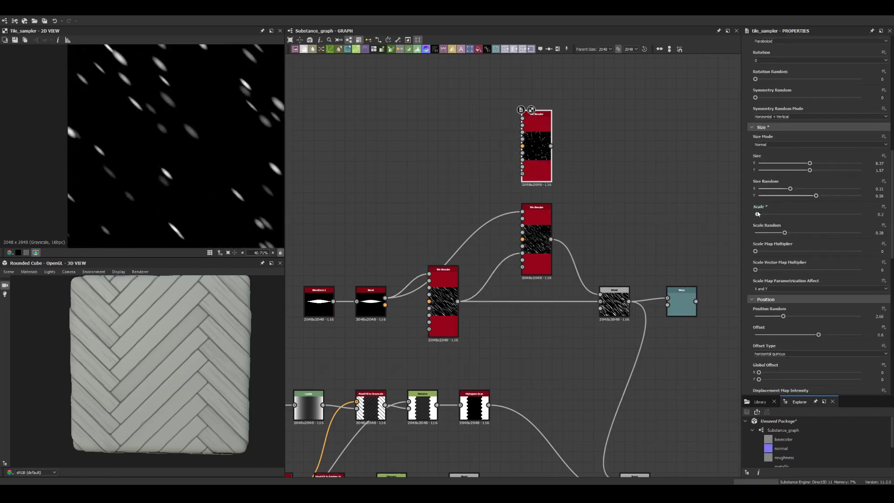
key(ctrl+z)
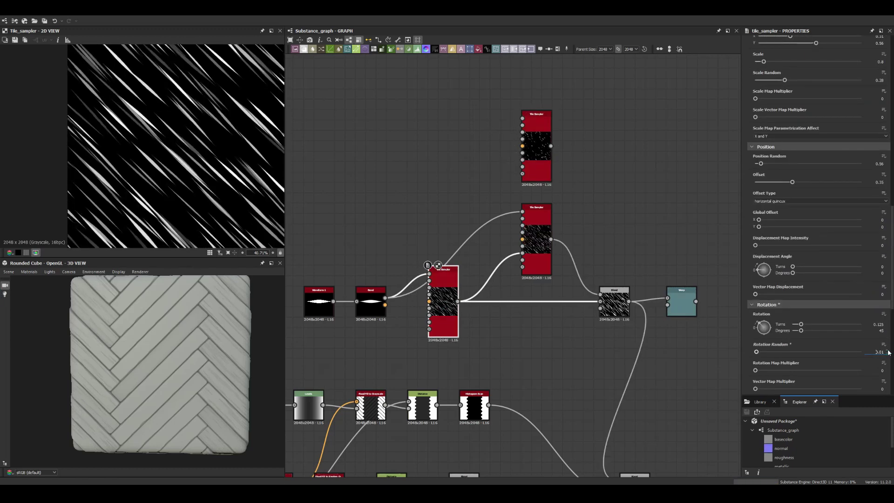
key(ctrl+z)
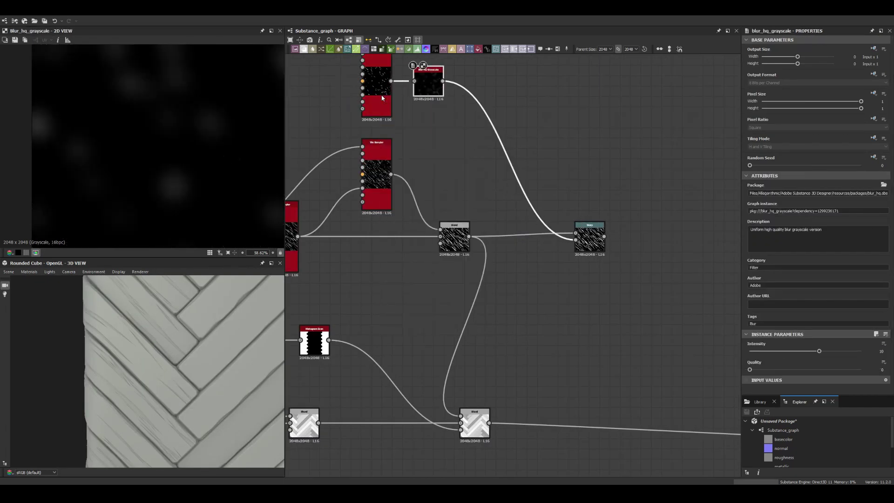
- Set Warp intensity to 0.36 and add a Vector Warp Grayscale driven by a Distance Gradient Map
drag(861, 193, 791, 194)
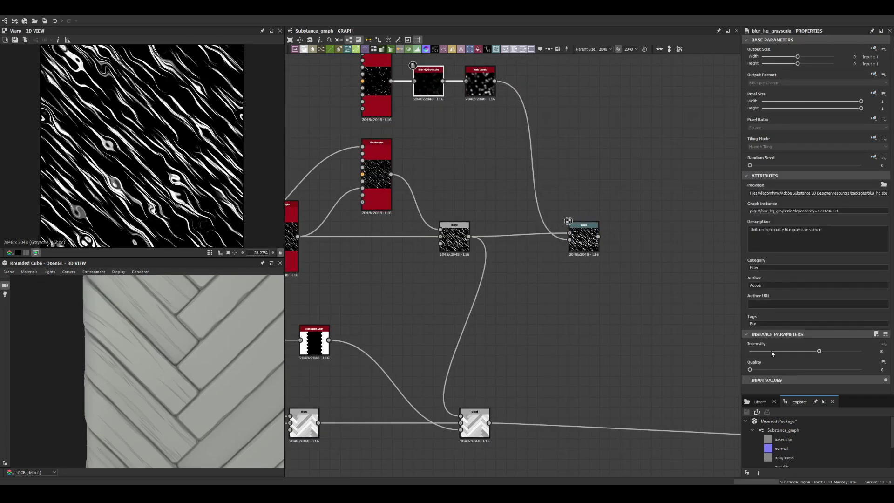
drag(599, 236, 615, 255)
text(vector warp)
key(Return)
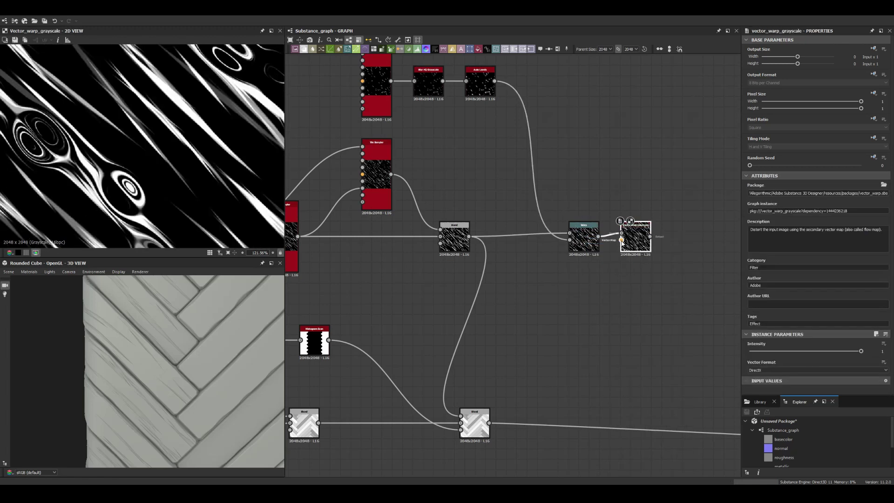
middle_drag(615, 255, 563, 250)
drag(563, 250, 626, 246)
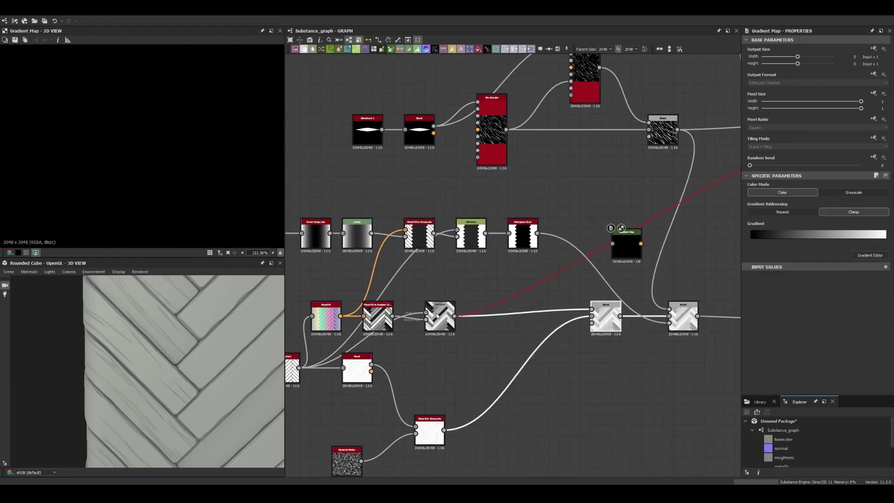
- Compare the Vector Warp and Warp previews and set Warp intensity to 0.14
double_click(556, 229)
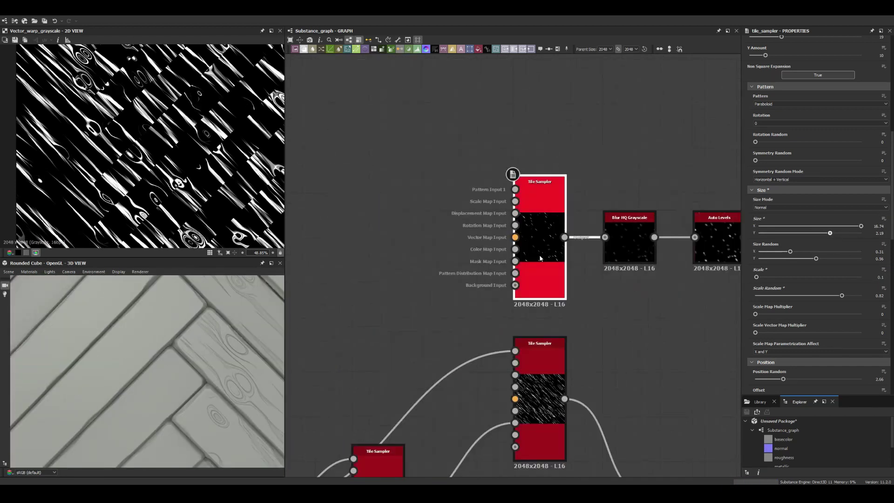
double_click(515, 324)
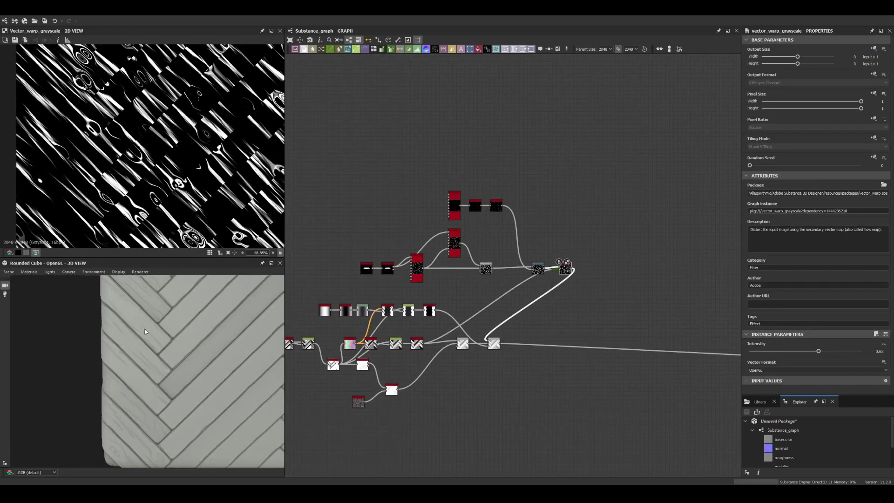
scroll(149, 366, up, 3)
scroll(155, 368, up, 3)
scroll(498, 264, up, 5)
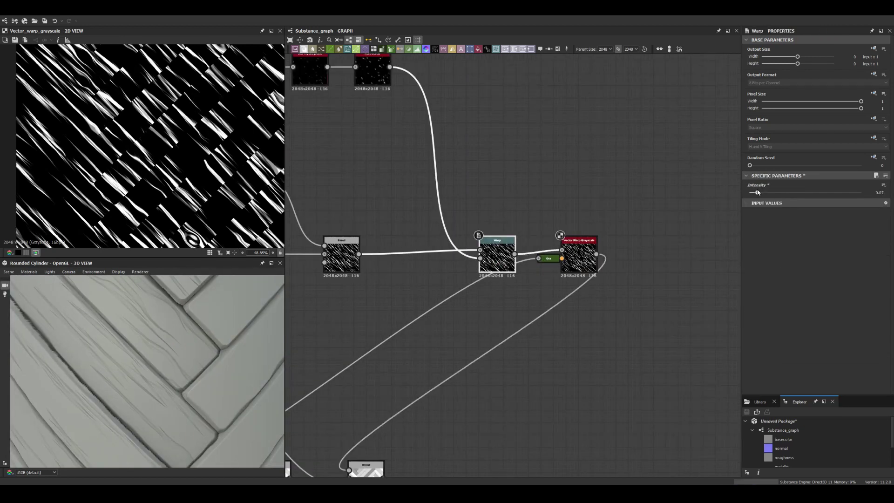
drag(758, 193, 765, 193)
scroll(170, 342, down, 5)
scroll(170, 342, down, 2)
scroll(146, 365, up, 5)
scroll(208, 343, up, 3)
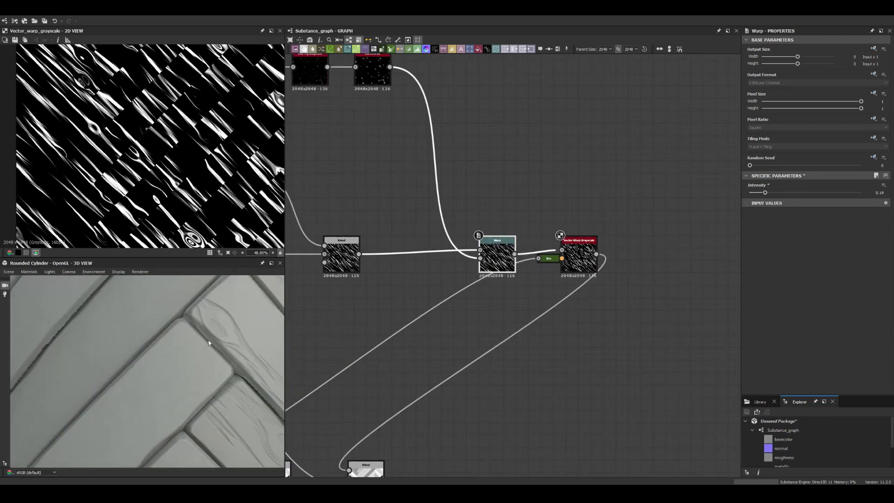
scroll(208, 343, down, 3)
scroll(205, 344, down, 3)
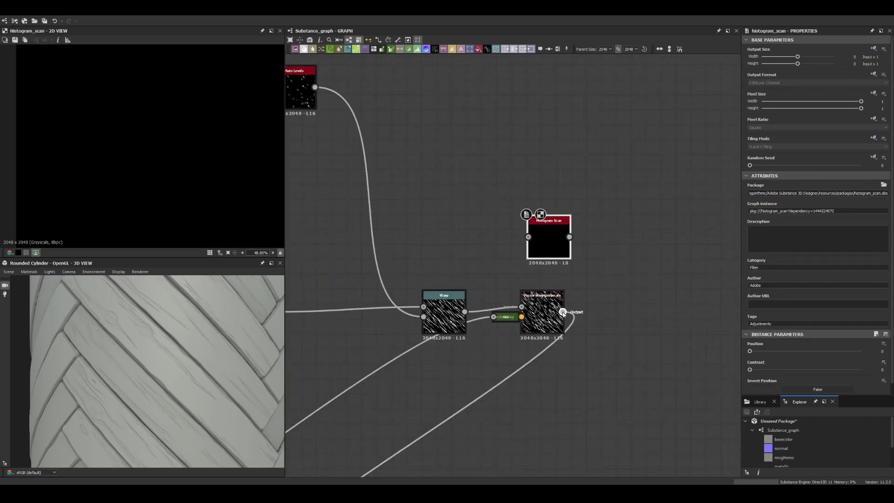
- Add a Histogram Scan after the Vector Warp and preview the Blend result
click(762, 353)
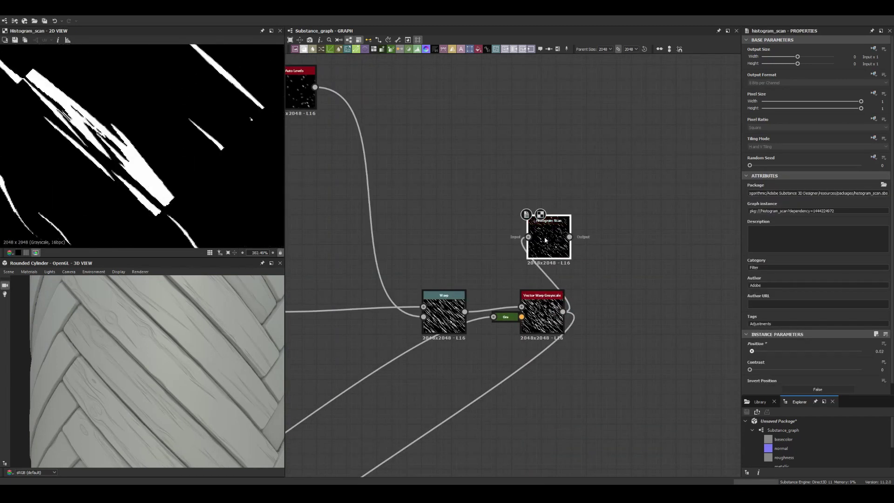
scroll(546, 240, down, 5)
scroll(512, 326, up, 5)
click(635, 411)
middle_drag(357, 446, 292, 272)
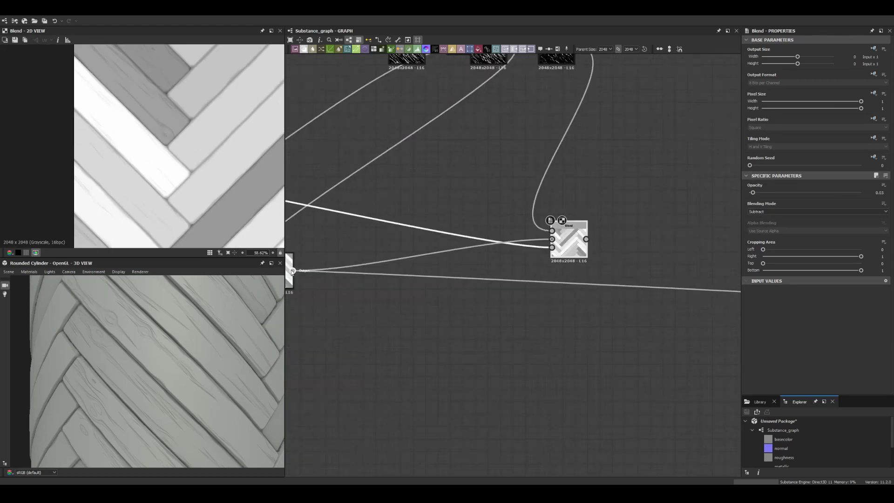
- Lower the Blur HQ Grayscale intensity to 0.13
scroll(195, 324, up, 3)
scroll(195, 324, up, 3)
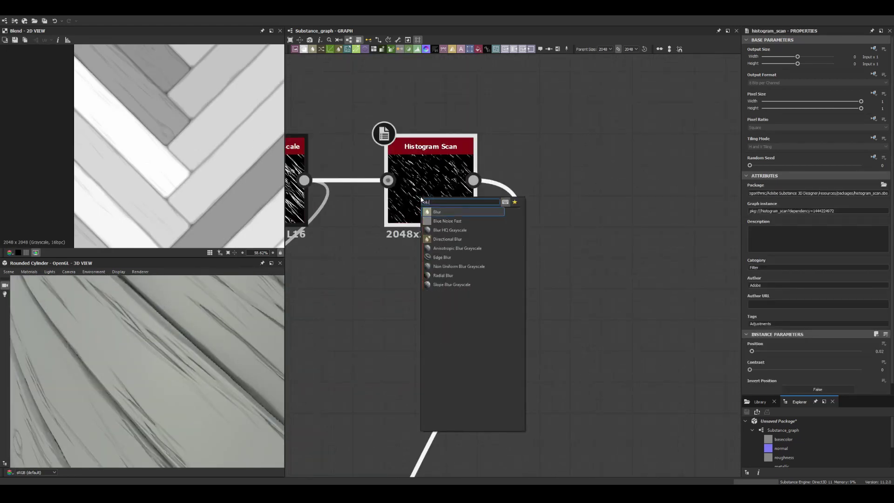
click(753, 350)
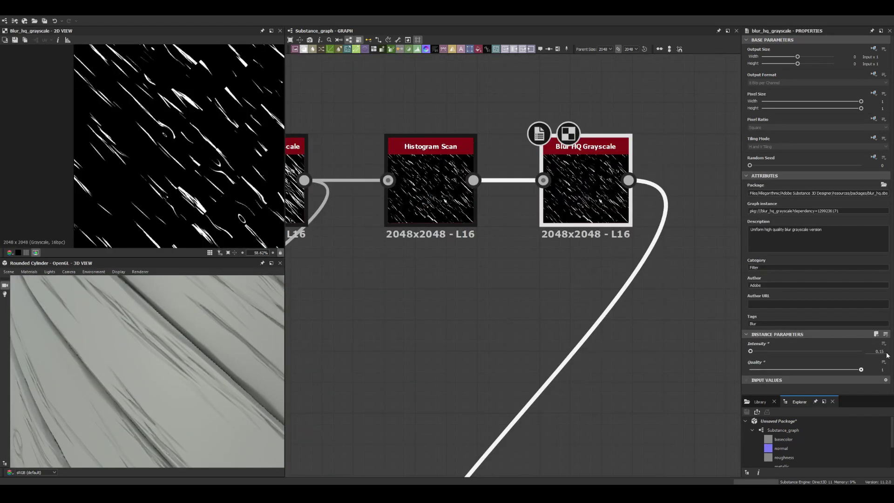
scroll(154, 372, down, 5)
scroll(369, 306, down, 5)
- Adjust the Tile Sampler scale and drop the streak Add Blend's opacity to near 0
scroll(355, 204, up, 3)
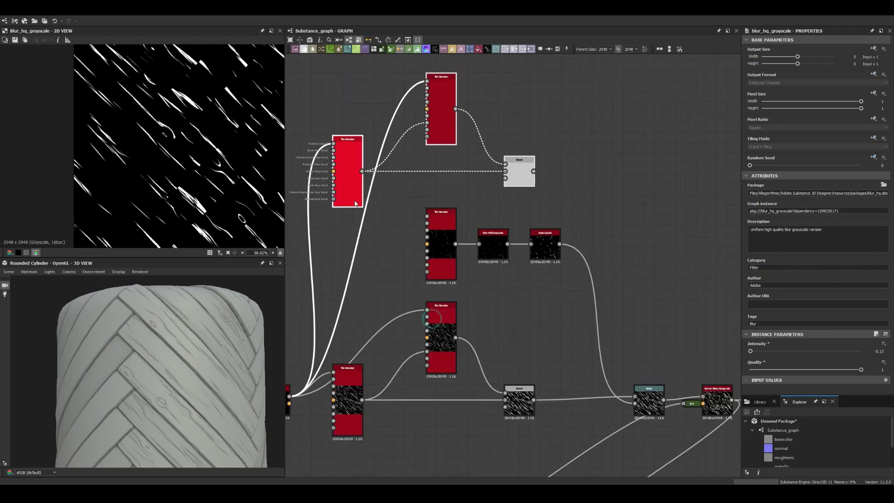
click(355, 203)
scroll(756, 164, down, 5)
drag(767, 292, 777, 291)
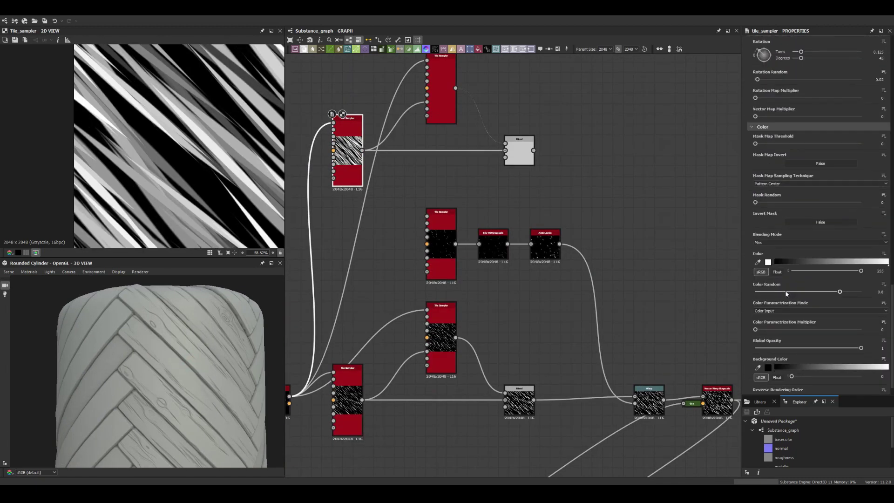
middle_drag(512, 140, 488, 226)
click(497, 219)
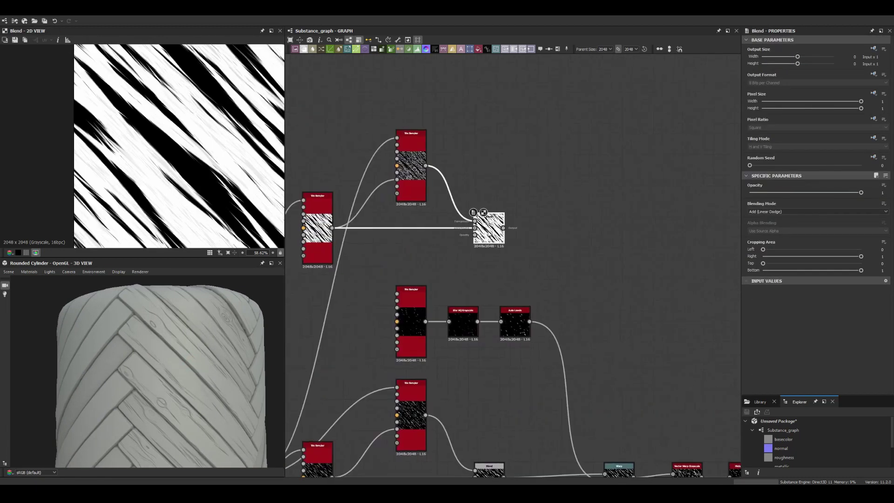
drag(861, 192, 725, 195)
scroll(671, 225, down, 3)
- Insert a Blend before the final output, with the blurred-streak Blend as its background
middle_drag(481, 245, 481, 275)
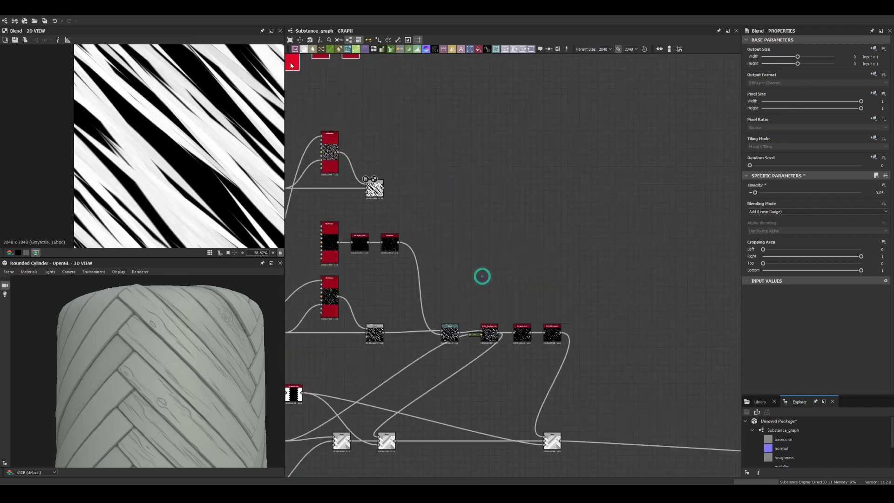
mouse_move(419, 192)
middle_down()
mouse_move(397, 222)
mouse_move(511, 384)
middle_up()
double_click(443, 218)
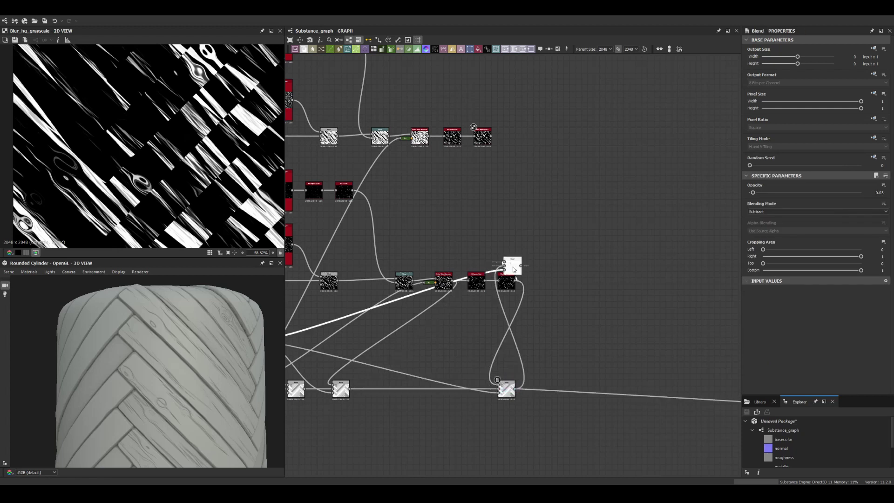
drag(514, 269, 556, 389)
middle_drag(588, 402, 512, 294)
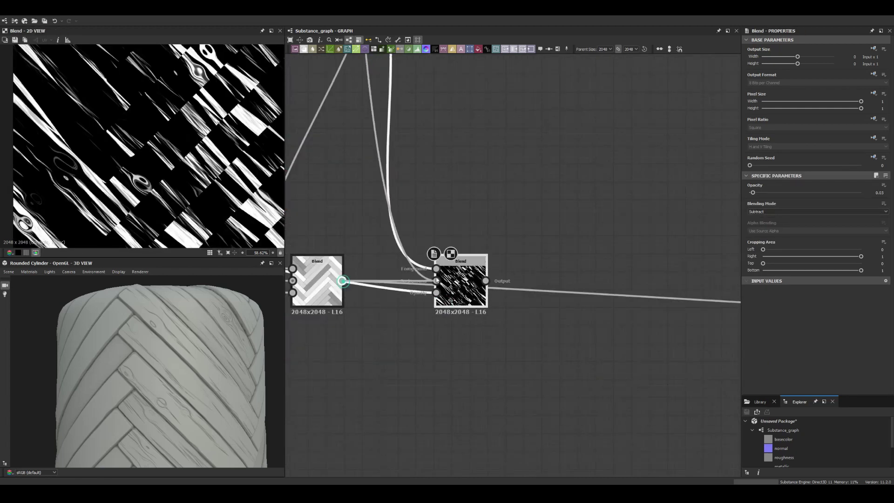
drag(343, 281, 437, 280)
scroll(211, 366, up, 5)
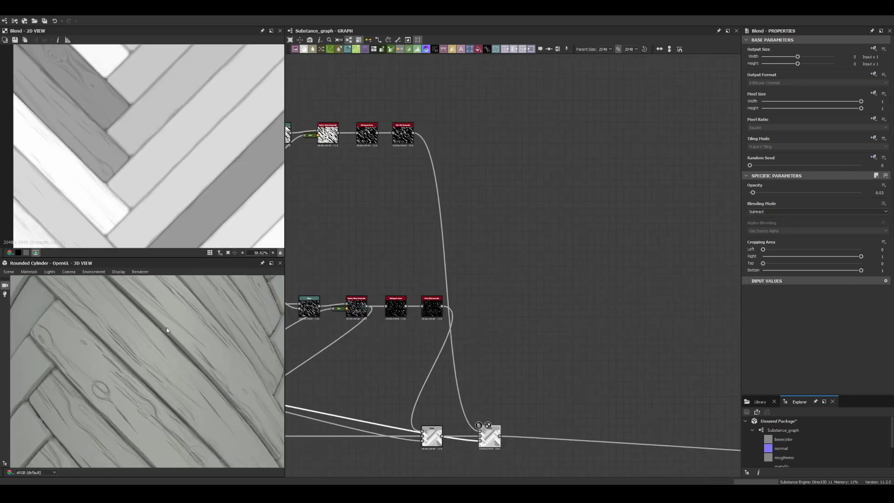
mouse_move(300, 243)
middle_down()
mouse_move(488, 242)
mouse_move(489, 337)
middle_up()
- Paste the two copied nodes and turn the new Blend's opacity down to about 0.03
key(ctrl+v)
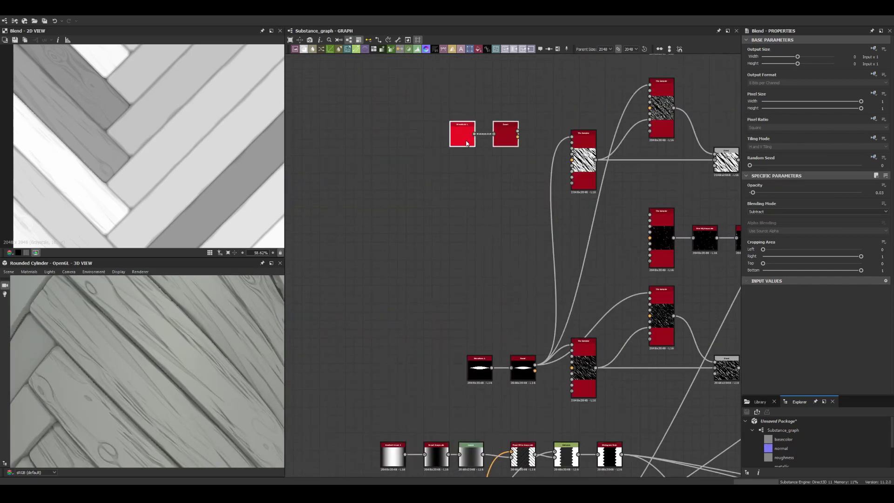
scroll(600, 289, down, 3)
scroll(600, 288, up, 3)
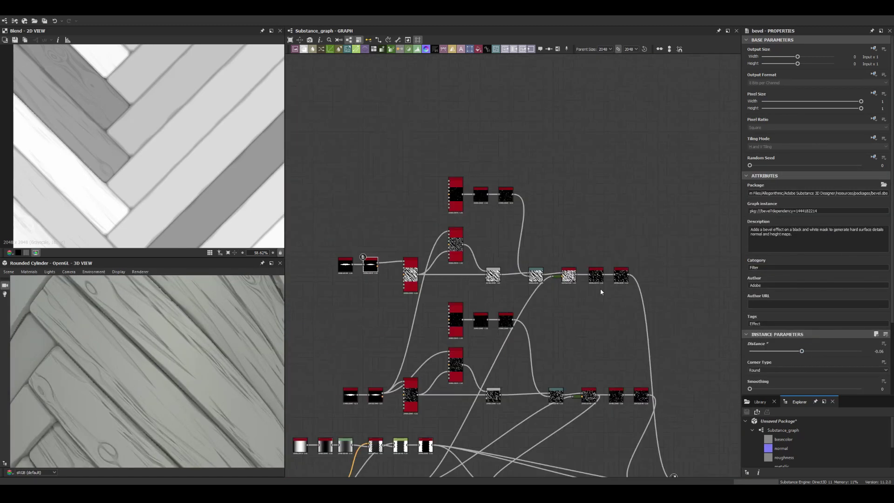
scroll(599, 289, up, 4)
click(369, 279)
drag(755, 193, 750, 192)
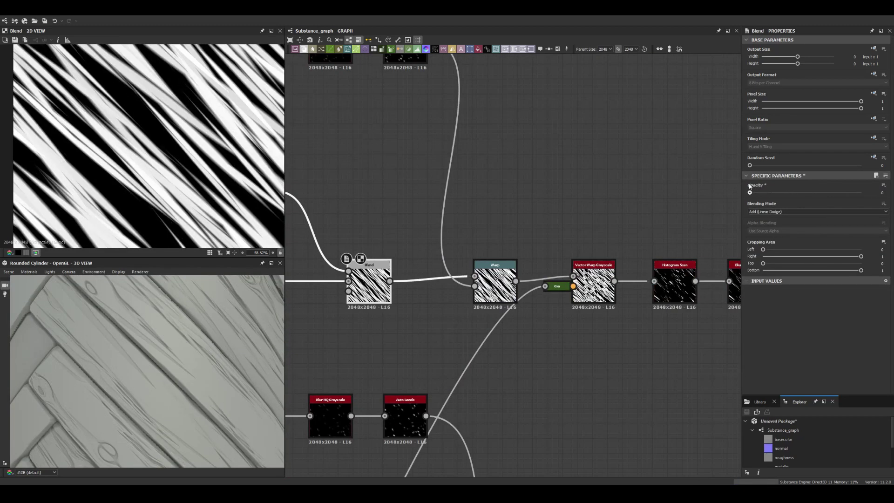
scroll(505, 239, down, 3)
- Add a Gaussian Noise wired into a new Warp and lower its scale
key(space)
text(gaussian)
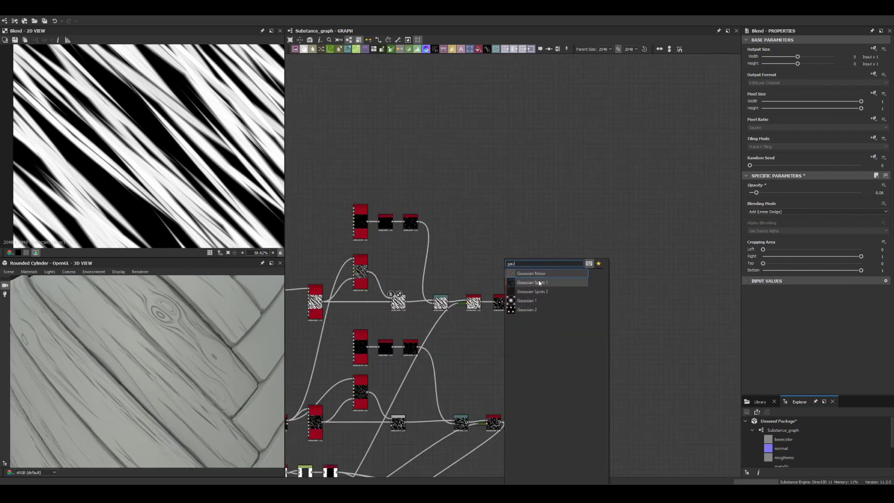
key(Return)
scroll(558, 303, up, 5)
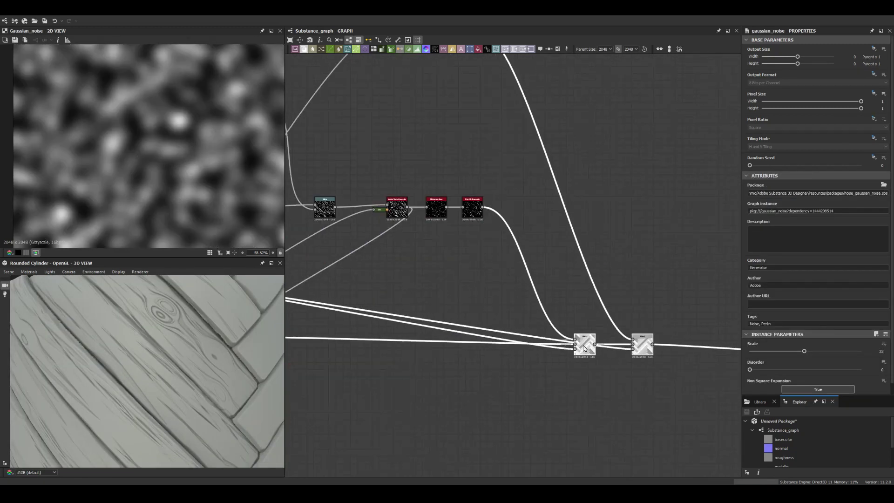
scroll(490, 246, down, 3)
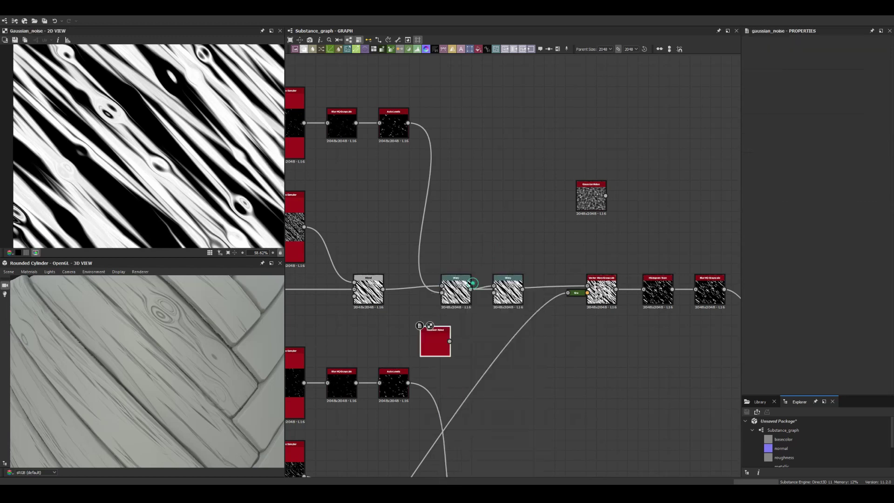
drag(449, 342, 494, 292)
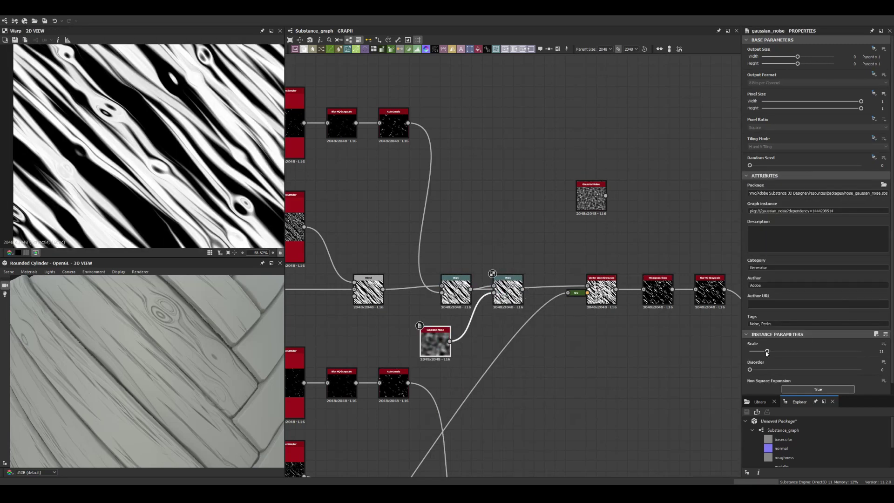
click(767, 352)
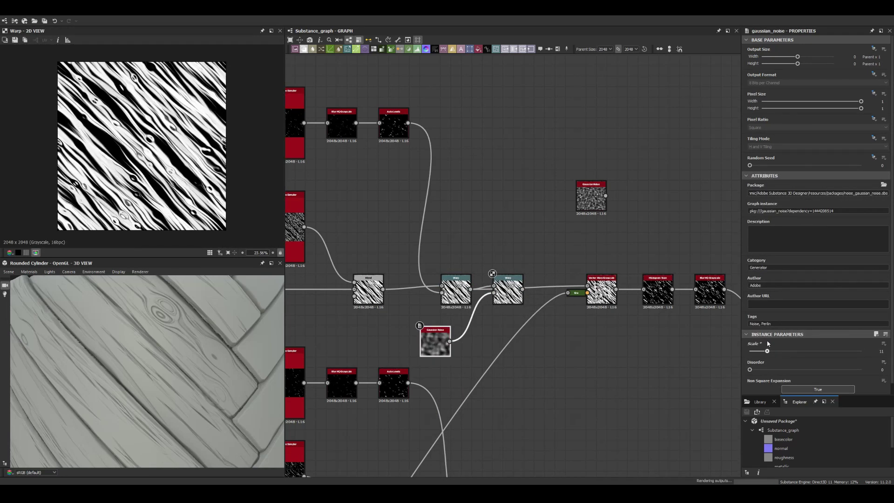
- Paste a matching Warp into the lower grain chain
scroll(487, 295, down, 5)
scroll(524, 400, up, 5)
key(ctrl+v)
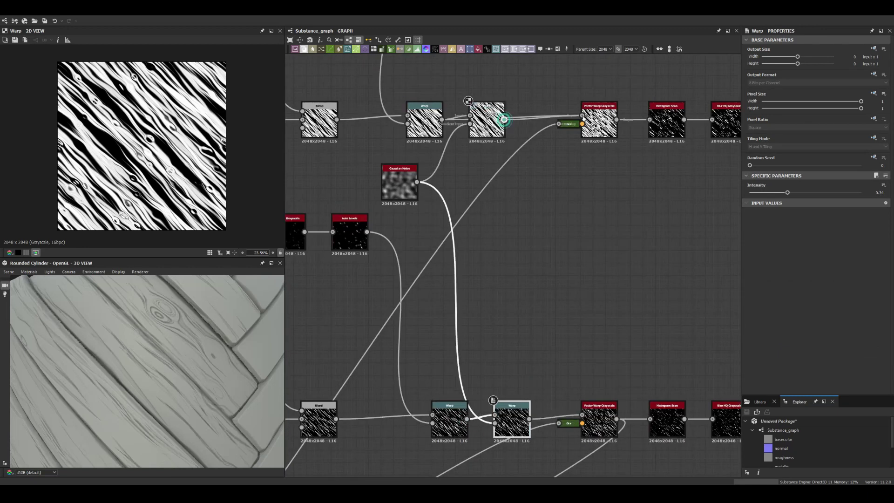
scroll(180, 334, down, 5)
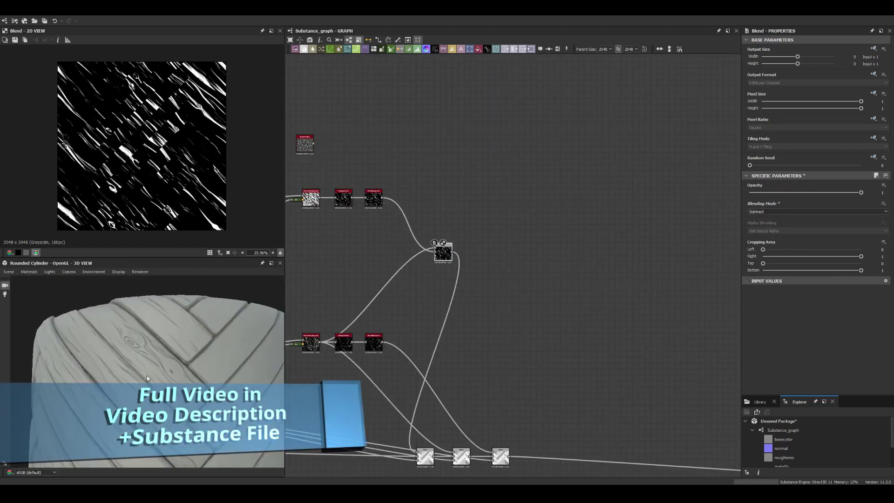
- Insert a Warp between the Tile Sampler and Blur HQ with intensity 1
scroll(356, 261, down, 5)
click(413, 267)
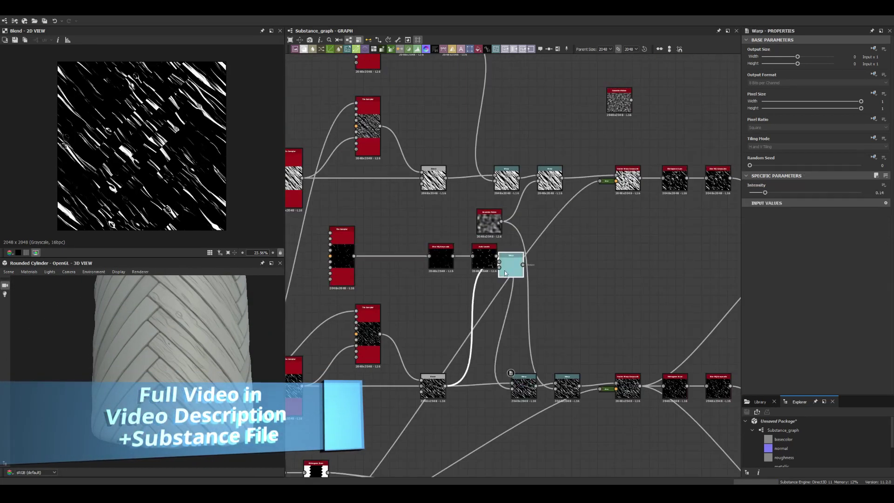
drag(505, 273, 393, 255)
double_click(394, 256)
drag(765, 192, 861, 192)
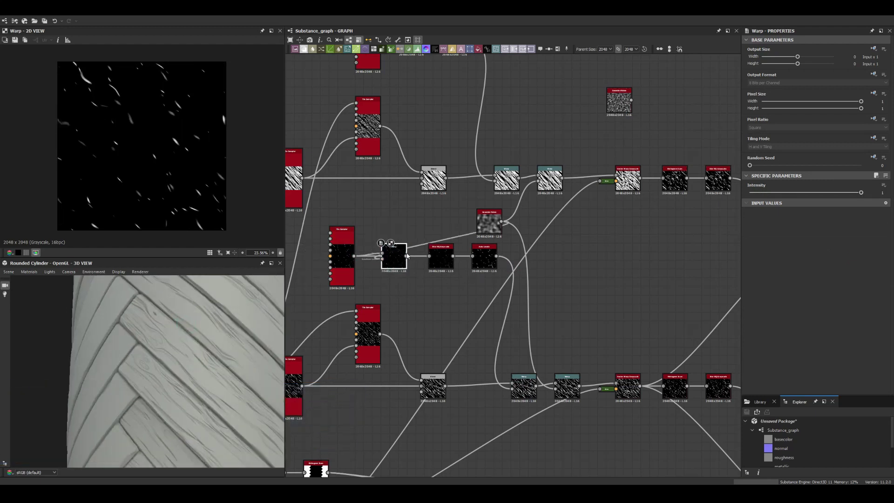
- Switch the 3D preview mesh to a Rounded Cube and paste in a Transformation 2D node
scroll(200, 372, down, 3)
scroll(173, 373, down, 3)
click(9, 271)
click(132, 362)
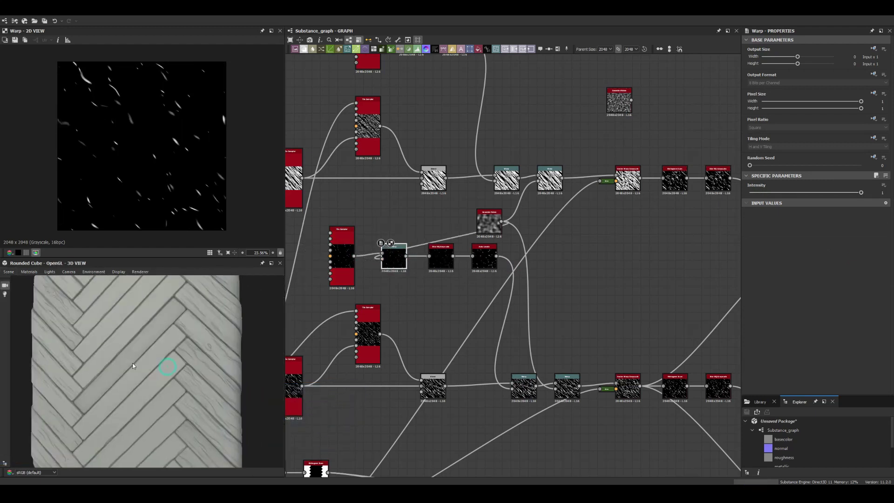
scroll(524, 344, down, 3)
scroll(524, 344, down, 3)
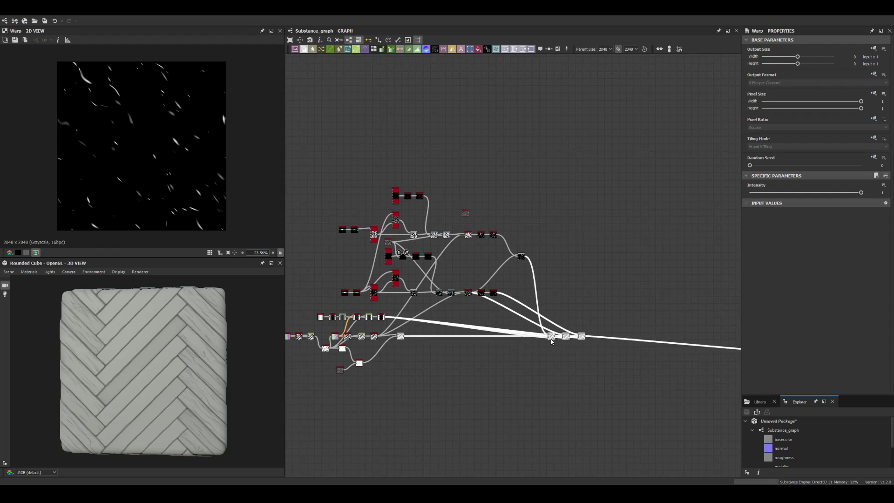
scroll(551, 341, up, 5)
scroll(445, 138, up, 5)
key(ctrl+v)
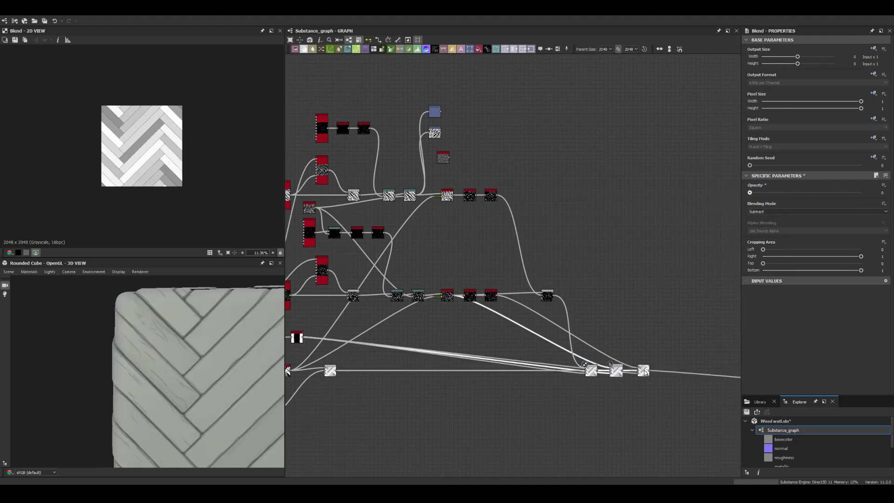
scroll(551, 338, up, 3)
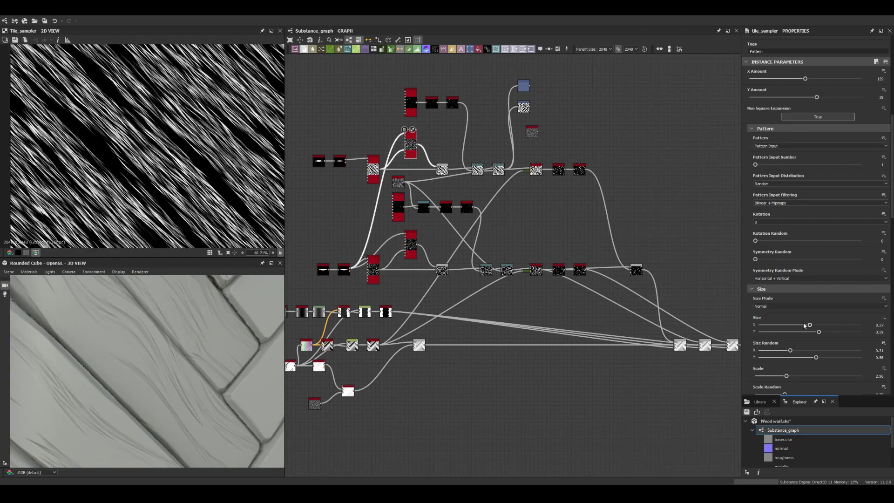
- Adjust the streak Tile Sampler and preview the streak-mixing Blend's output
scroll(804, 326, down, 3)
drag(786, 292, 748, 289)
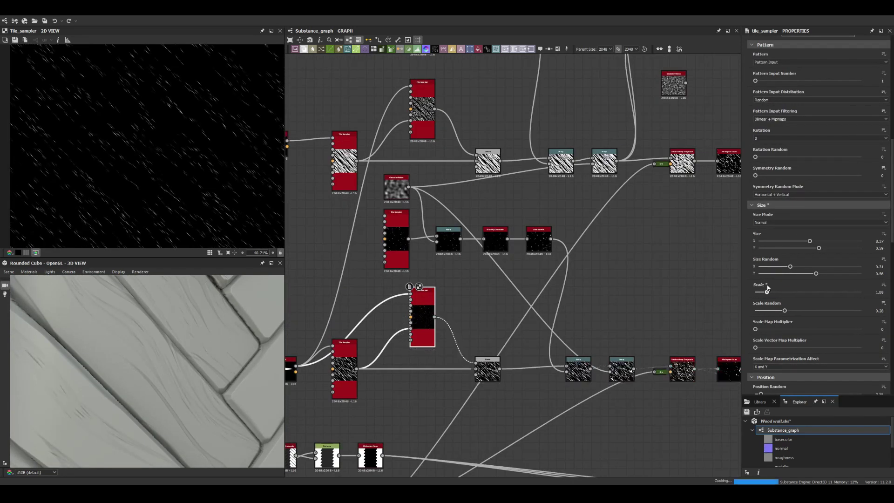
click(487, 368)
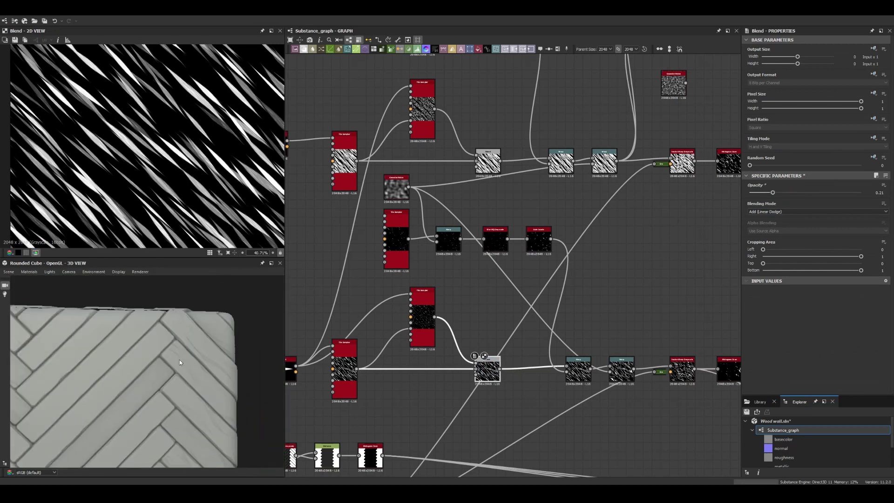
scroll(180, 359, up, 3)
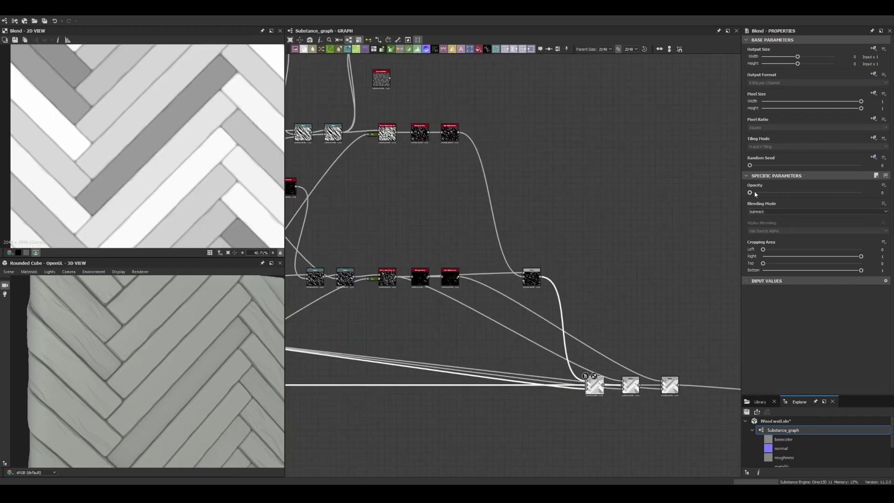
mouse_move(360, 246)
middle_down()
mouse_move(485, 275)
mouse_move(613, 185)
middle_up()
scroll(597, 270, up, 2)
double_click(594, 265)
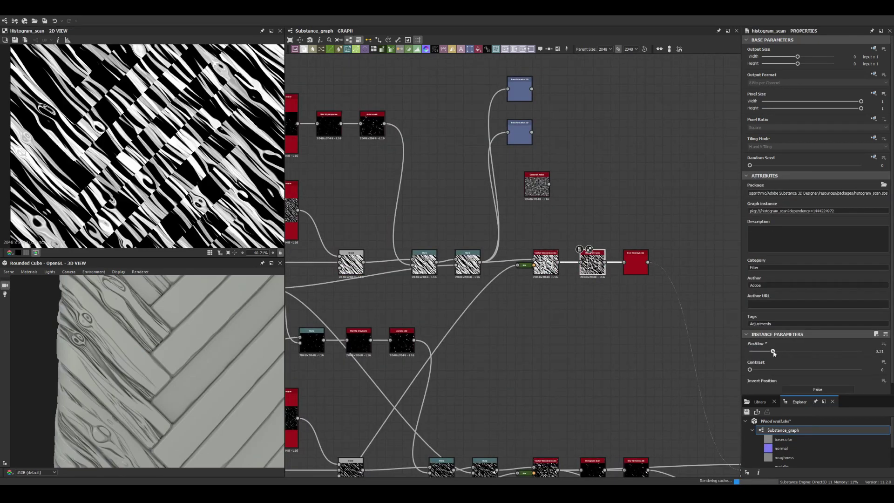
- Stretch the streaks long and thin with Size X 10.08 and Scale 1.94, checking the Blend
scroll(755, 280, down, 5)
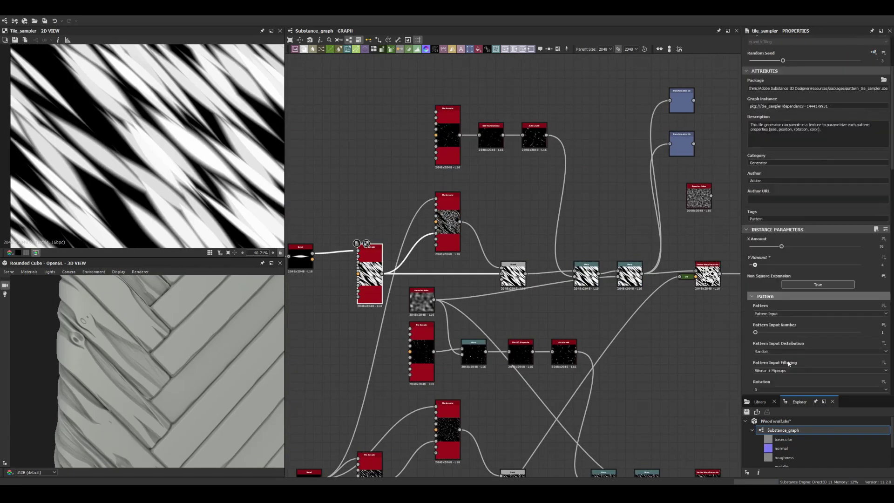
scroll(757, 233, down, 5)
scroll(759, 186, down, 5)
scroll(760, 173, up, 5)
drag(787, 187, 775, 188)
mouse_move(810, 136)
mouse_down()
mouse_move(820, 136)
mouse_move(787, 143)
mouse_up()
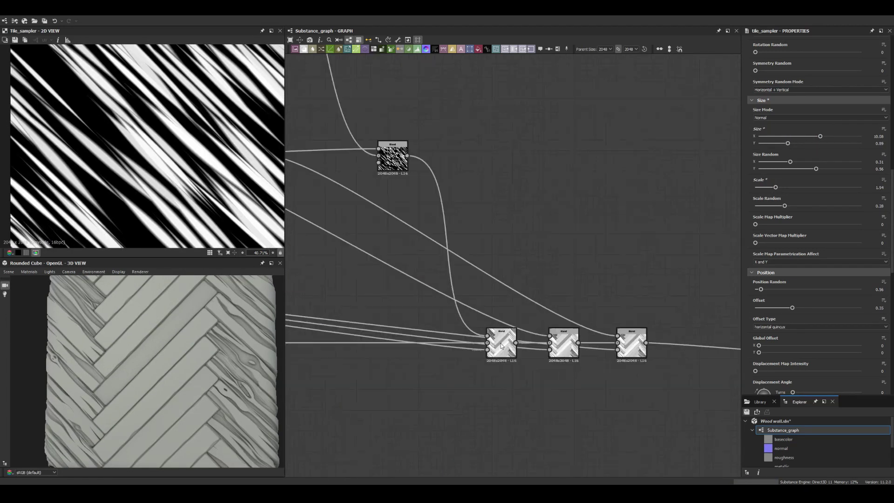
double_click(501, 343)
- Preview and delete the Invert Grayscale node
scroll(469, 299, down, 3)
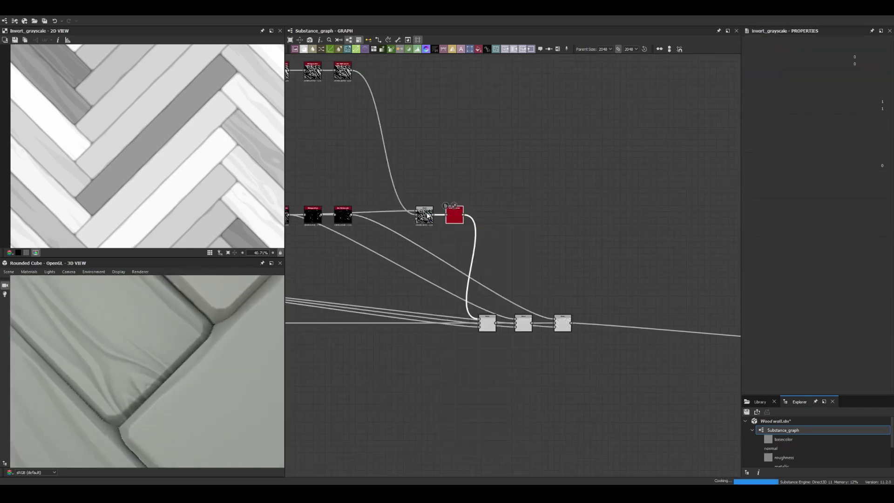
double_click(455, 213)
scroll(84, 340, down, 5)
key(Delete)
- Move the Subtract Blend below its row and tune its opacity between 0.02 and 0.04
scroll(153, 346, up, 3)
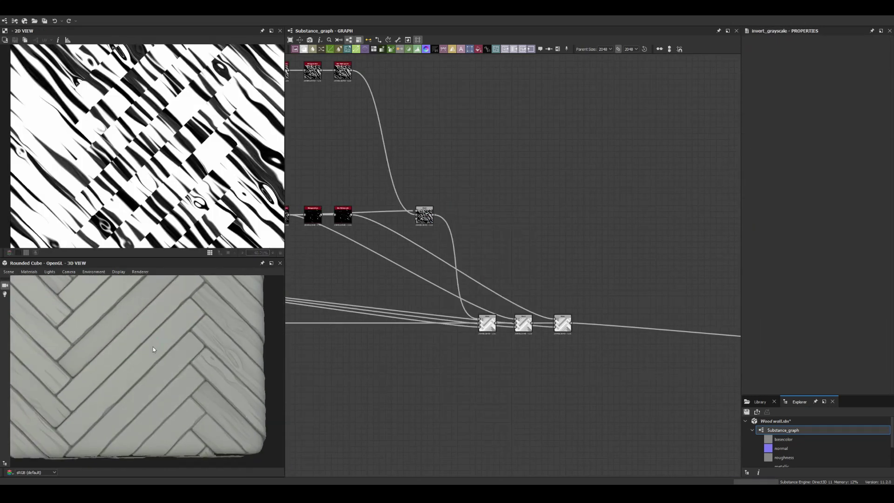
middle_drag(505, 281, 575, 307)
click(593, 350)
drag(773, 193, 753, 196)
middle_drag(536, 280, 559, 301)
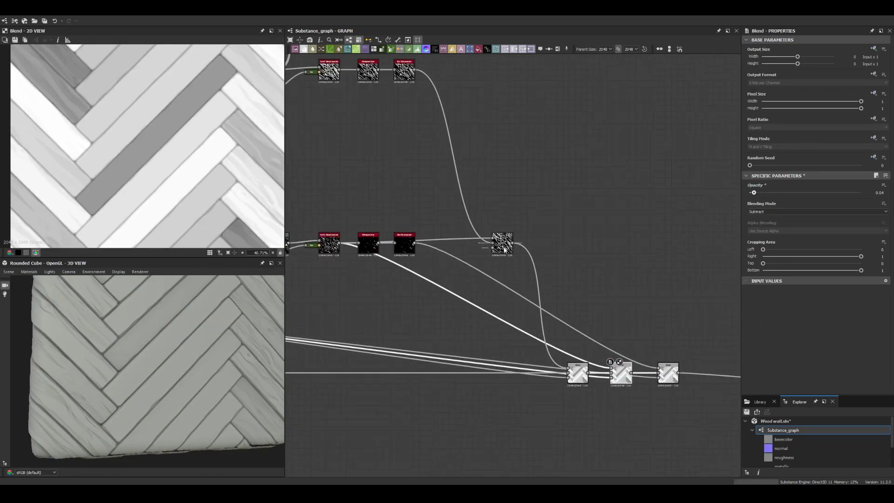
drag(498, 243, 467, 315)
scroll(511, 292, up, 2)
scroll(511, 292, up, 2)
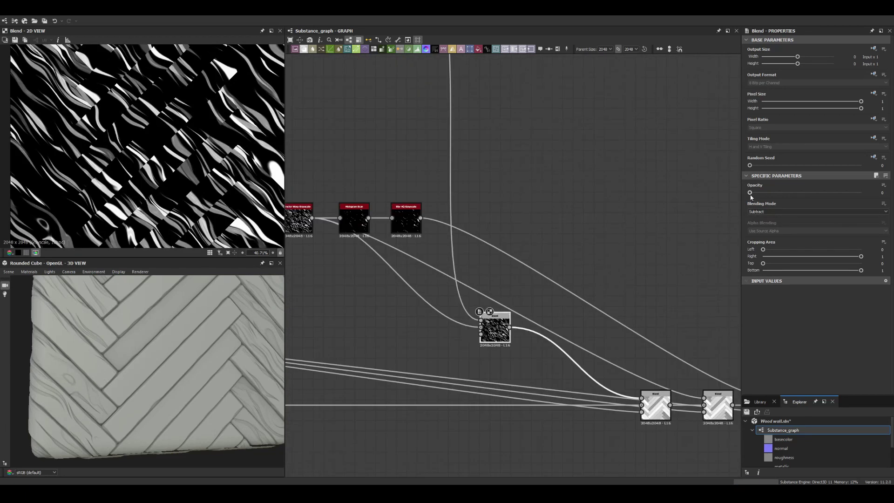
click(662, 405)
middle_drag(662, 405, 519, 319)
scroll(520, 319, down, 3)
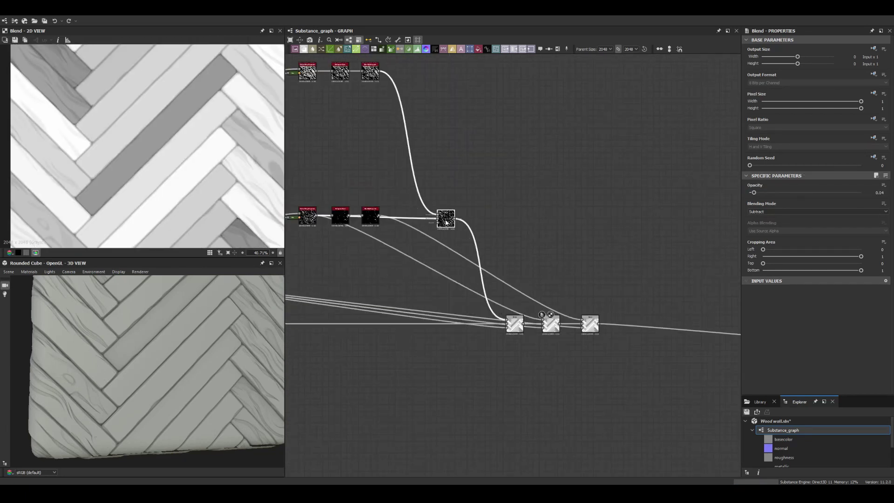
scroll(226, 354, up, 5)
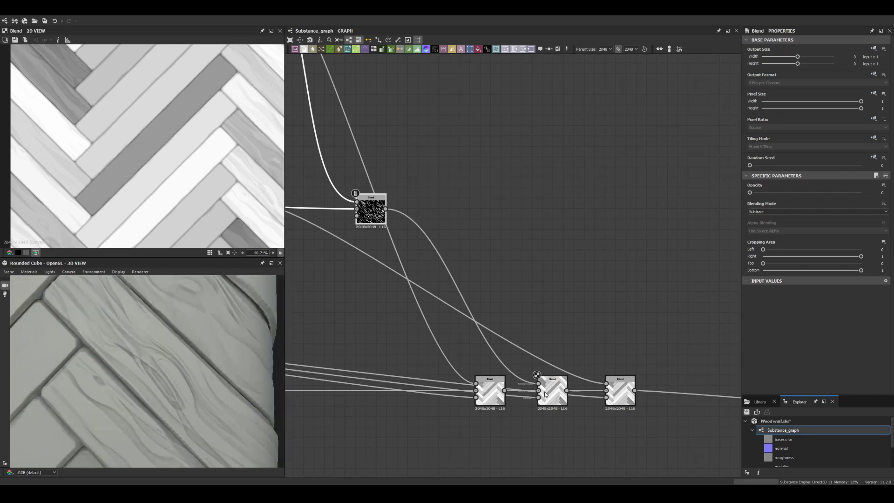
- Turn the dark-noise subtract Blend's opacity down to 0.01 and pull back the 3D preview
middle_drag(372, 240, 523, 340)
scroll(523, 339, down, 1)
click(510, 288)
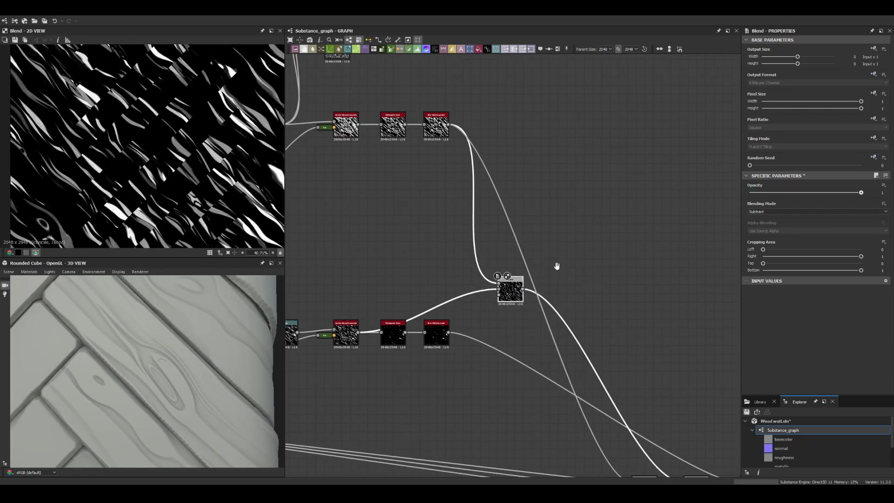
click(768, 193)
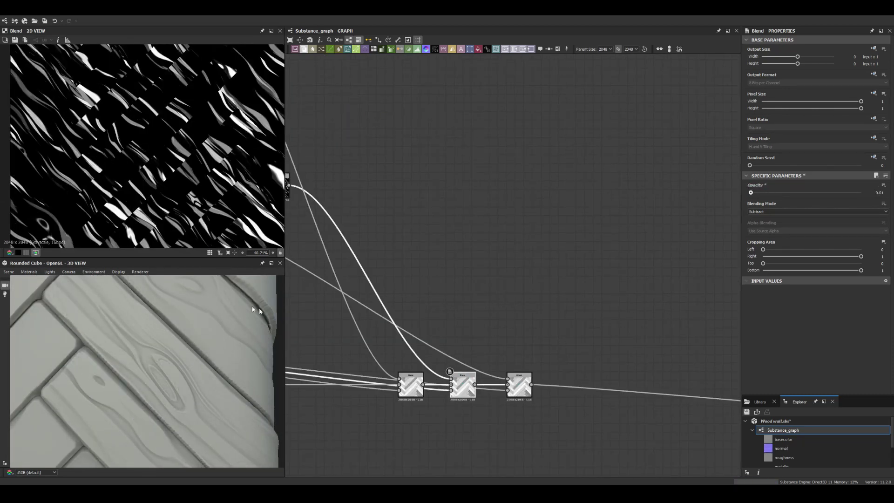
scroll(252, 306, down, 3)
middle_drag(253, 306, 195, 354)
scroll(402, 306, down, 2)
mouse_move(419, 233)
middle_down()
mouse_move(402, 307)
mouse_move(371, 327)
middle_up()
- Inspect the lower Tile Sampler's planks and the Warp's distorted streaks on the 3D floor
scroll(371, 326, up, 3)
click(415, 280)
scroll(415, 279, down, 1)
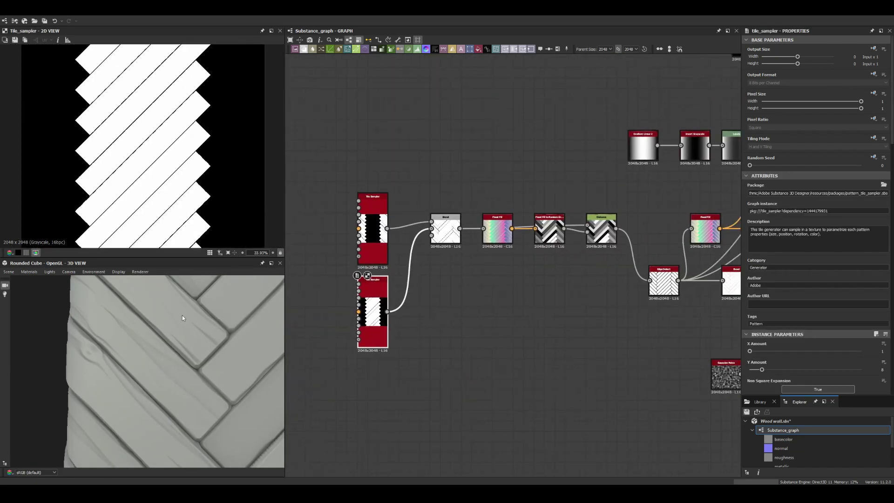
middle_drag(183, 318, 195, 359)
scroll(590, 165, down, 3)
scroll(523, 190, up, 3)
click(523, 190)
scroll(427, 252, up, 1)
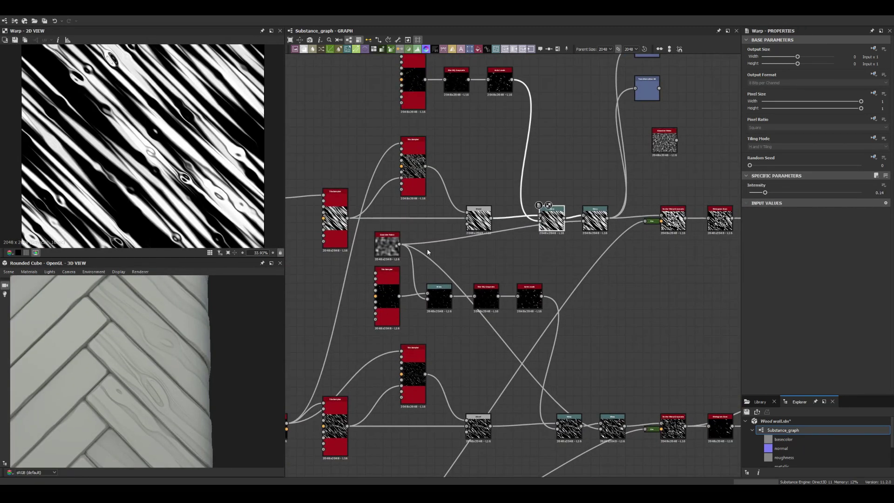
- Check both streak Tile Samplers and the subtract Blend's opacity while orbiting the cube preview
middle_drag(427, 251, 437, 298)
click(423, 126)
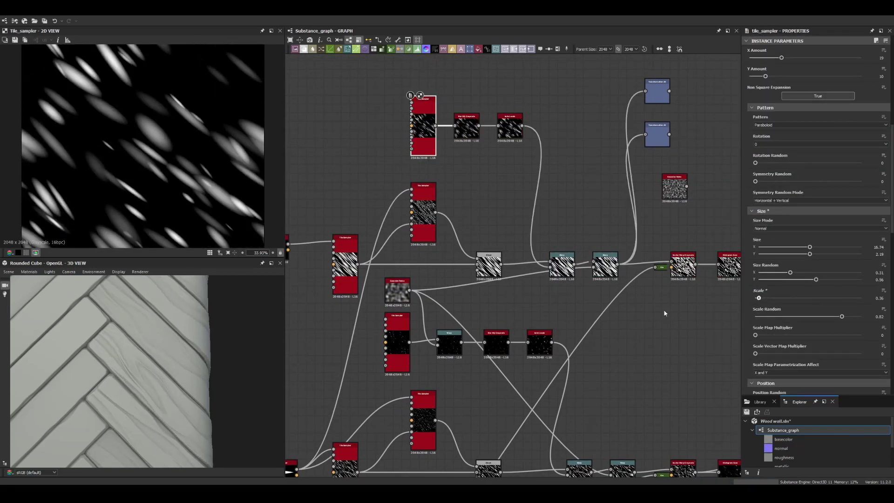
drag(89, 307, 155, 368)
scroll(562, 313, down, 3)
click(615, 370)
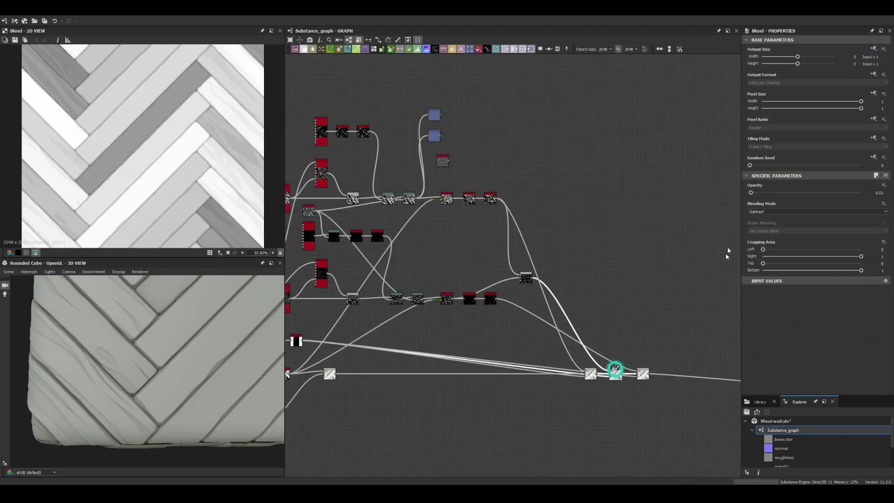
scroll(419, 300, up, 3)
click(415, 303)
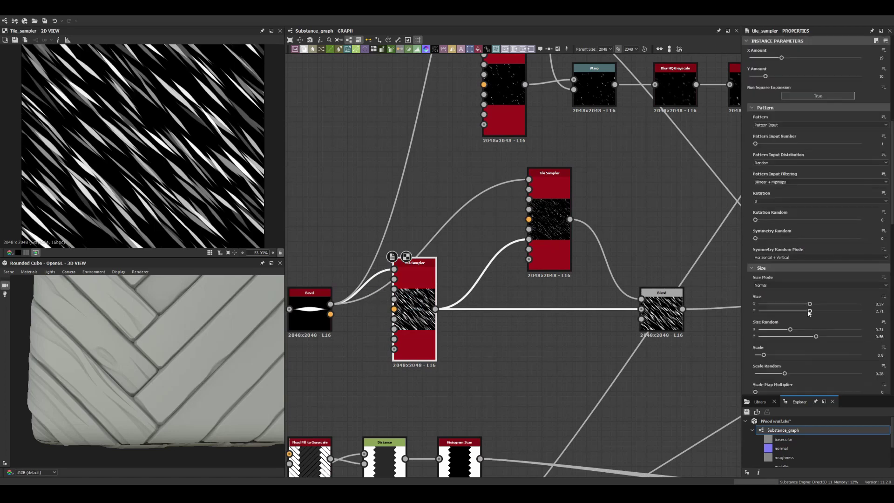
scroll(560, 273, down, 2)
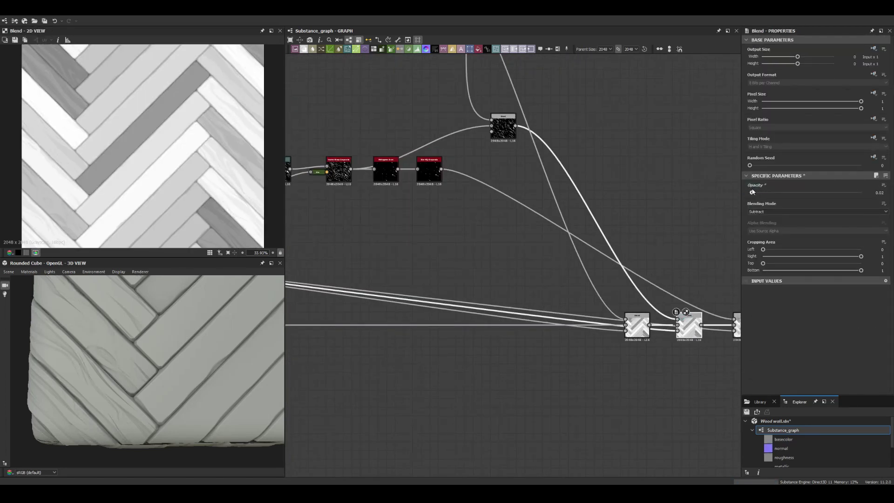
drag(155, 358, 116, 329)
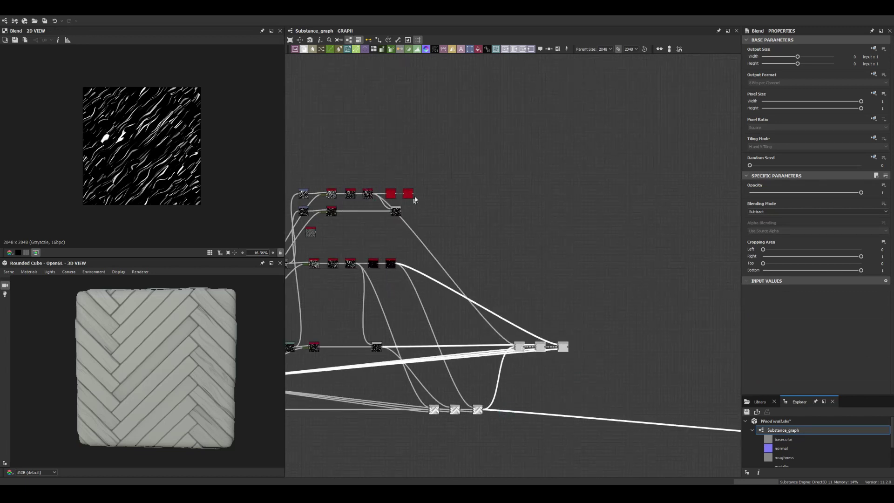
- Select the inverted-mask Blend at 0.11 opacity and turn the cube preview to face front
scroll(435, 313, up, 2)
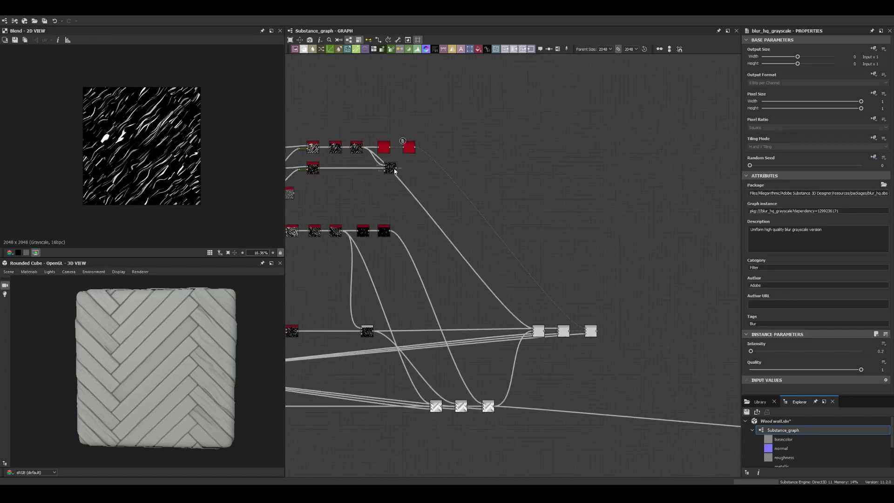
middle_drag(456, 310, 470, 303)
middle_drag(468, 398, 508, 397)
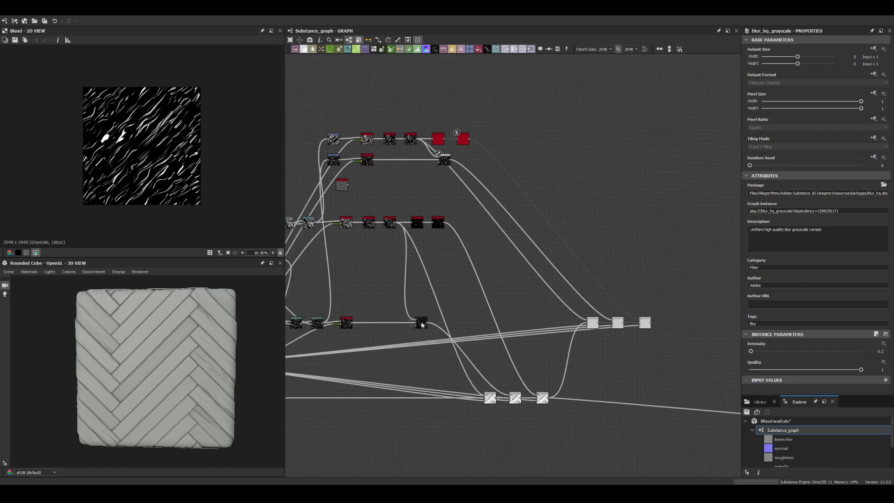
scroll(589, 317, up, 5)
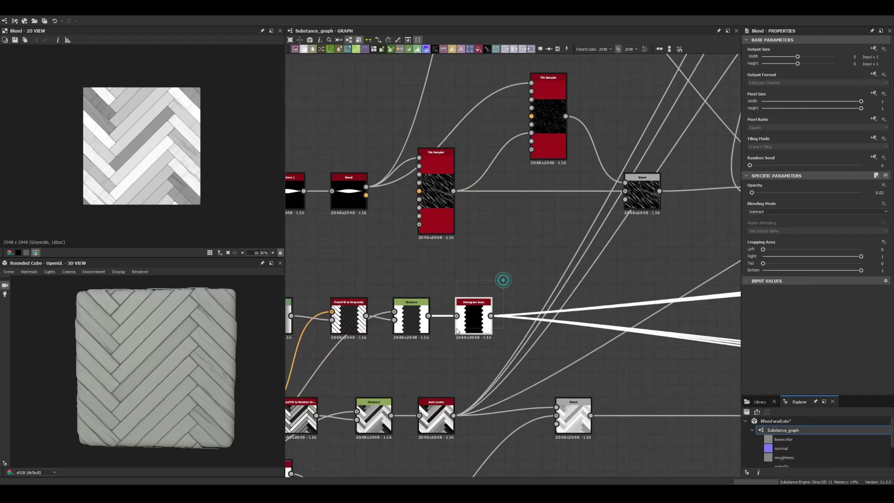
scroll(516, 310, up, 3)
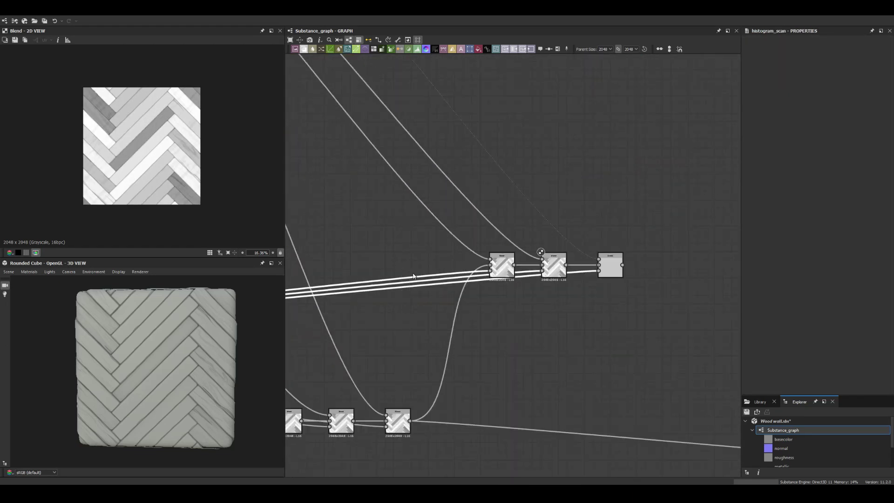
click(623, 239)
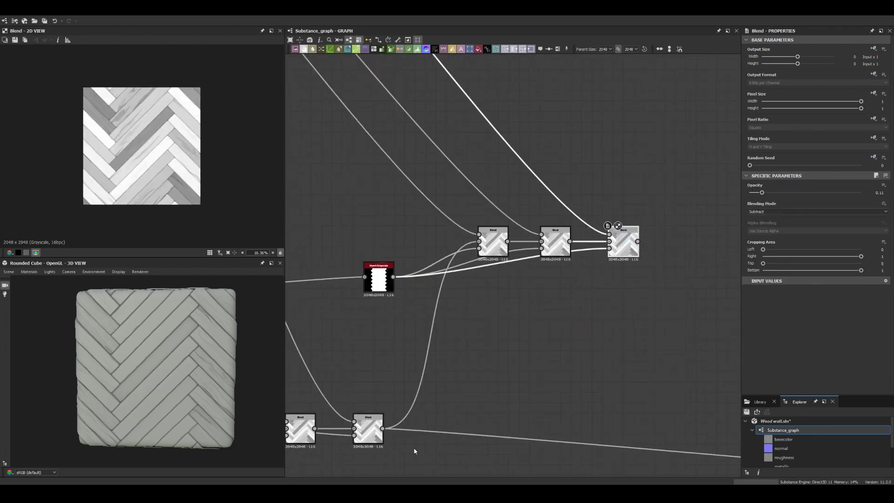
drag(135, 334, 152, 338)
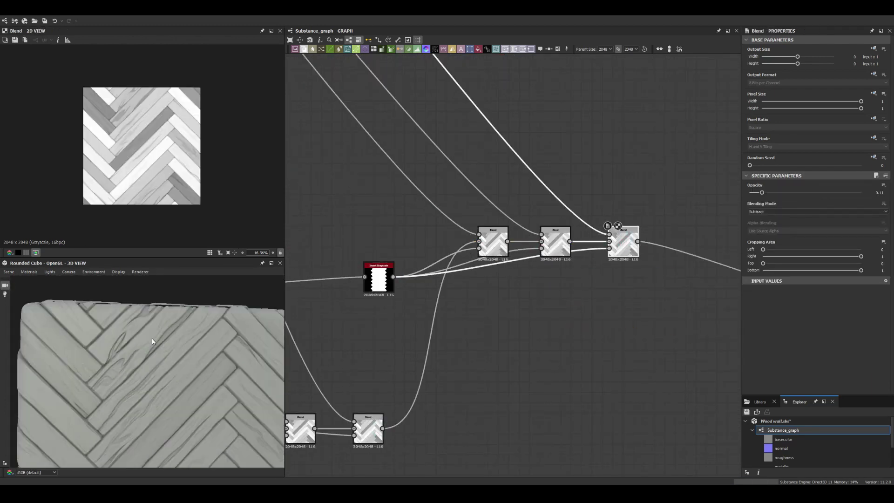
scroll(481, 255, down, 2)
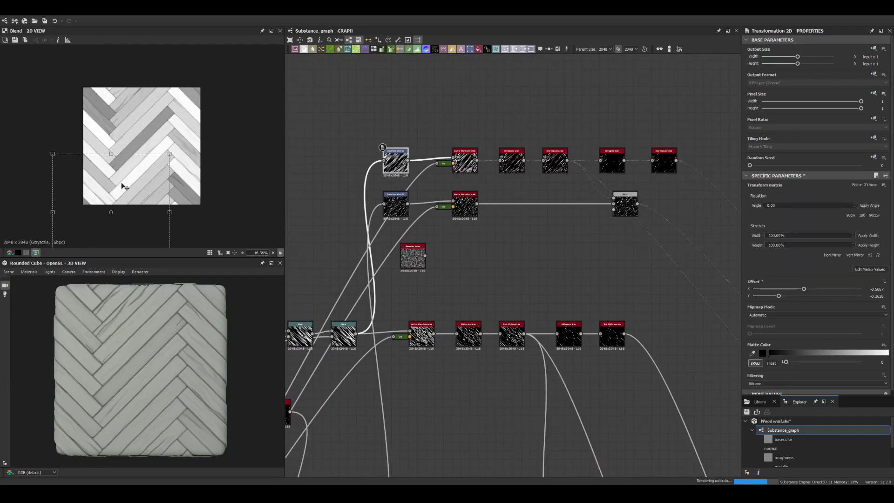
- Drag the Transformation 2D offset to roughly -0.22, -0.26
scroll(167, 318, up, 2)
mouse_move(123, 198)
mouse_down()
mouse_move(125, 162)
mouse_move(126, 175)
mouse_up()
scroll(178, 353, down, 2)
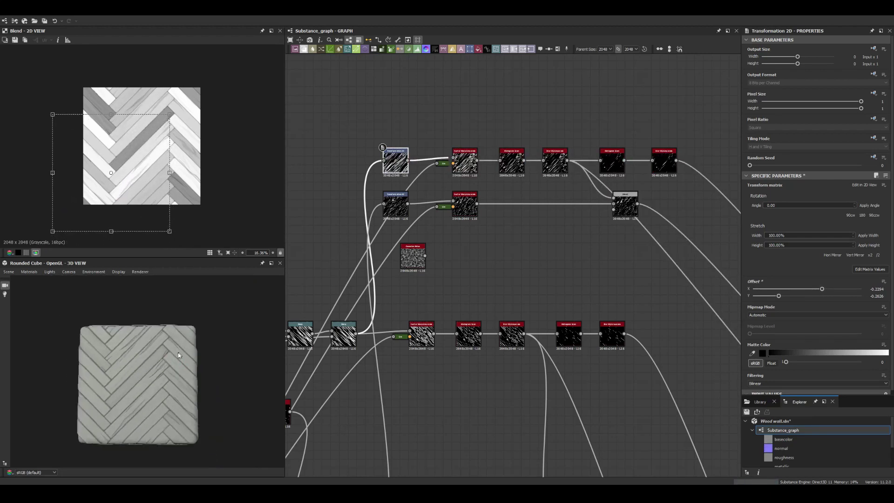
- Preview the material on a Rounded Cylinder and select the streak Warp node
click(9, 272)
click(28, 368)
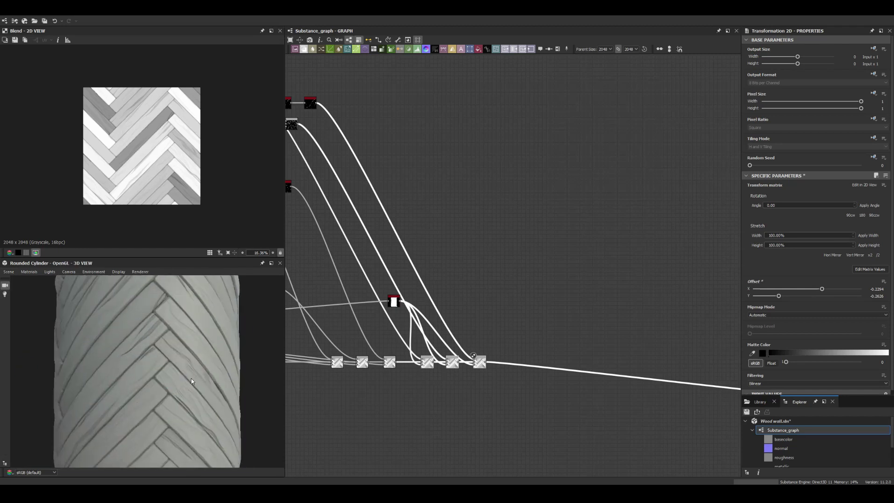
scroll(164, 361, up, 3)
scroll(178, 354, up, 3)
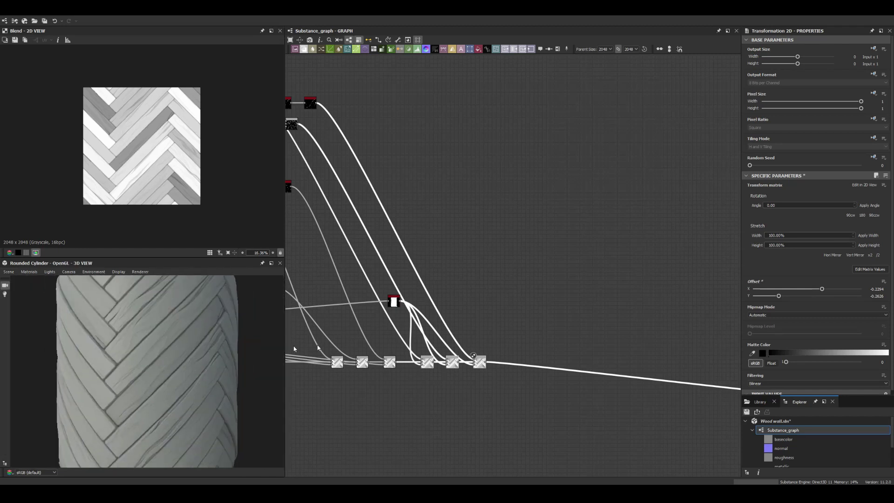
scroll(429, 297, down, 2)
scroll(428, 297, up, 3)
click(506, 376)
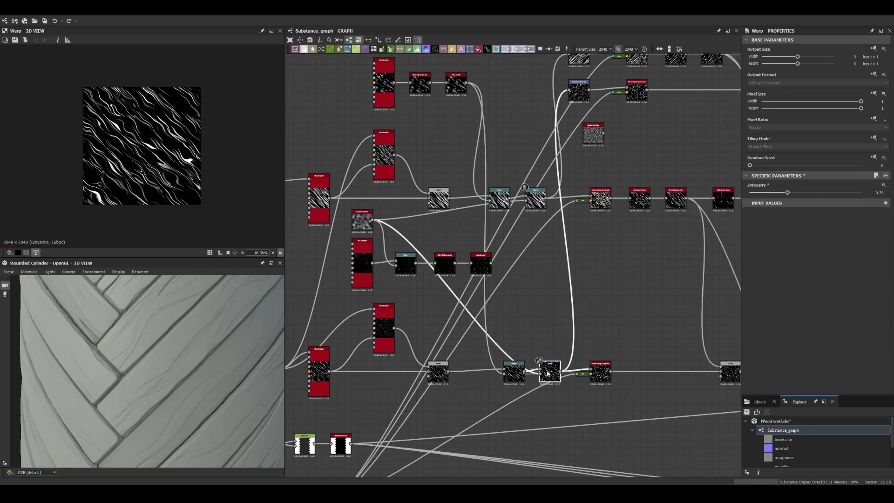
- Set Histogram Scan position to 0.04 and switch the preview back to a Rounded Cube
scroll(159, 337, down, 3)
scroll(196, 337, down, 3)
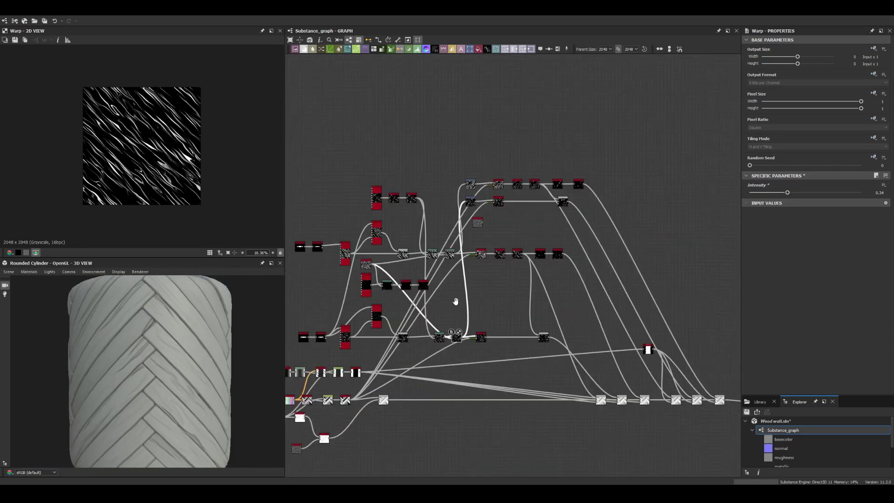
scroll(513, 199, up, 3)
drag(758, 353, 754, 353)
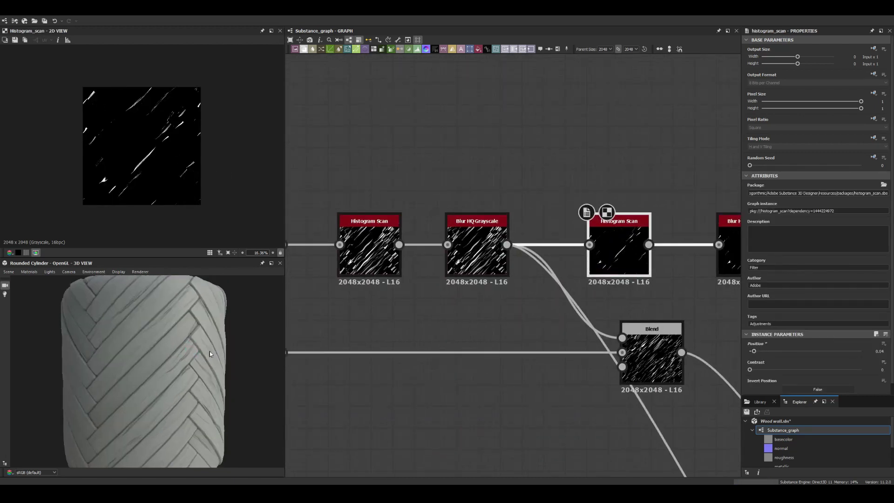
drag(161, 305, 183, 328)
click(8, 271)
click(26, 357)
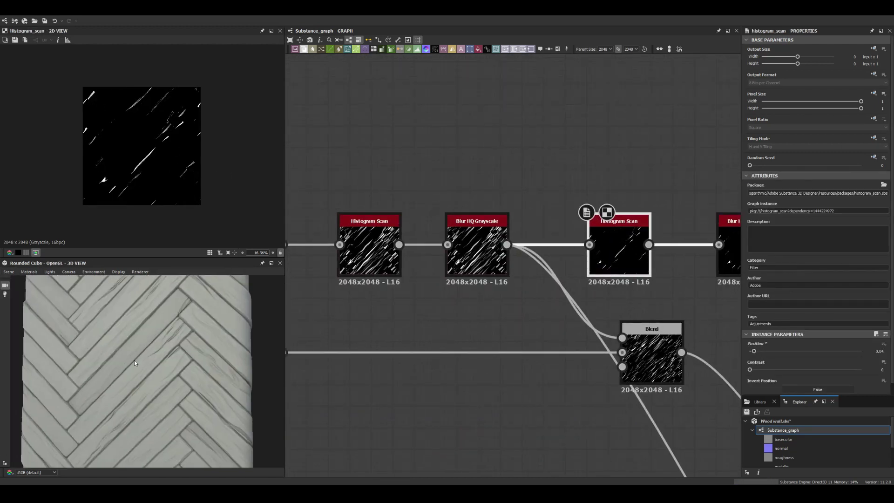
scroll(134, 359, up, 3)
scroll(574, 146, down, 5)
scroll(549, 283, up, 5)
- Insert a Blur HQ Grayscale between Auto Levels and the Blend
right_click(549, 283)
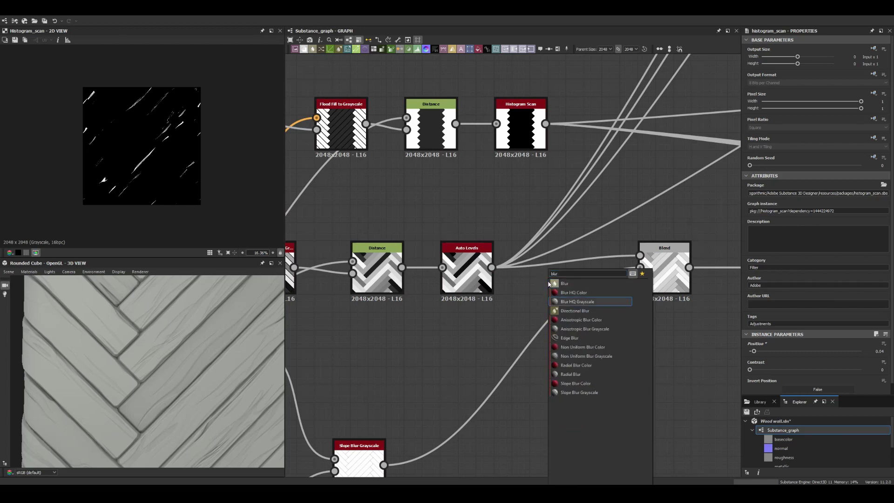
click(577, 282)
drag(492, 269, 568, 289)
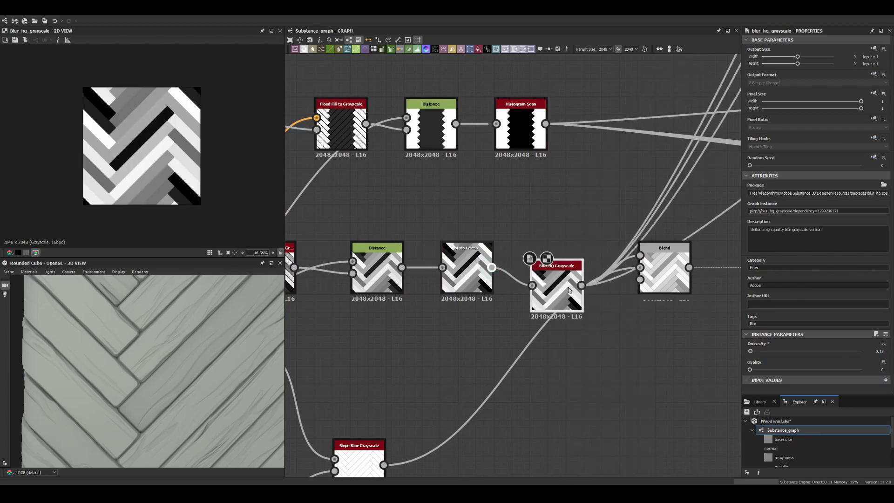
scroll(129, 407, down, 5)
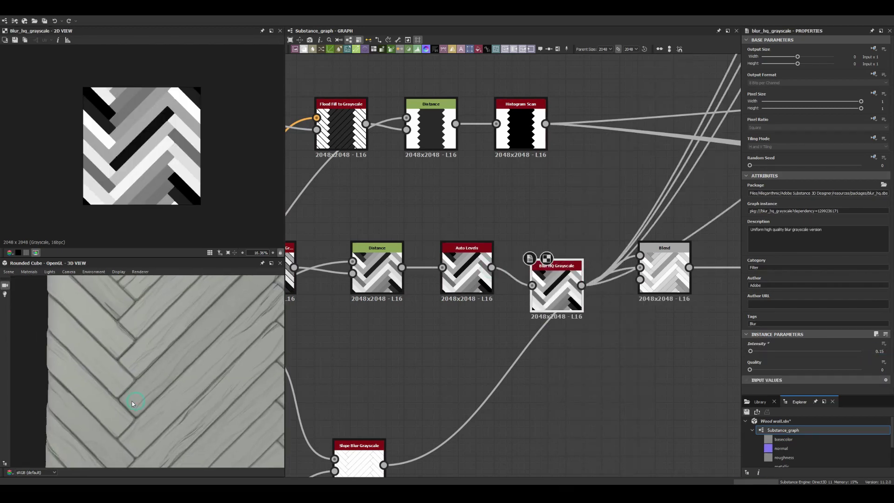
scroll(567, 319, down, 4)
scroll(567, 319, down, 3)
- Insert a Gradient Map node from the node search
scroll(567, 319, down, 3)
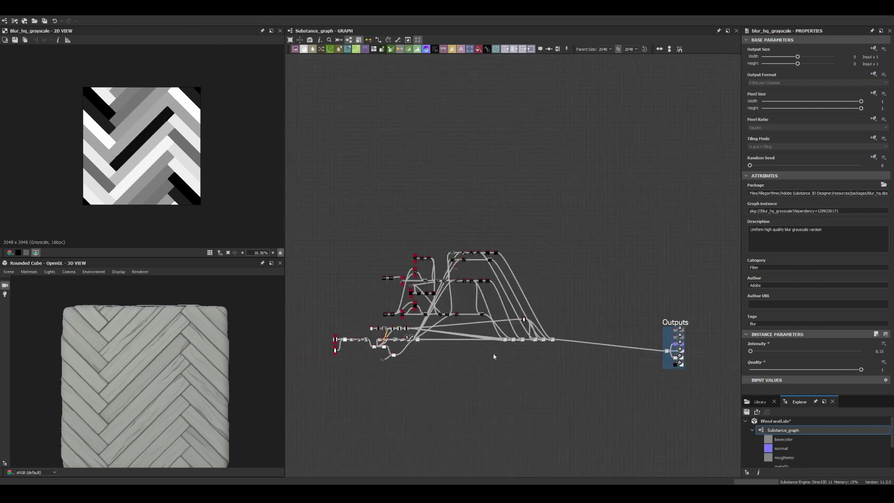
scroll(521, 251, up, 2)
key(space)
key(Return)
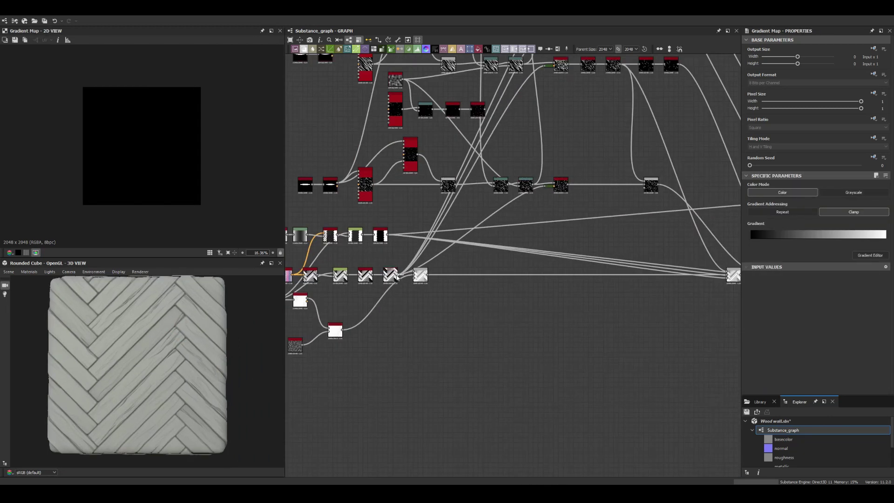
- Set both Gradient Map keys to solid brown #695037
scroll(472, 181, up, 3)
scroll(503, 191, up, 4)
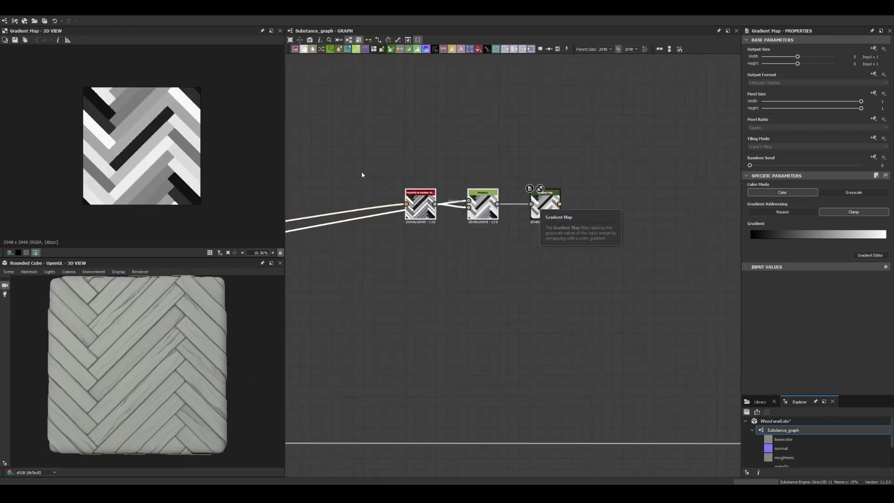
double_click(575, 165)
click(399, 338)
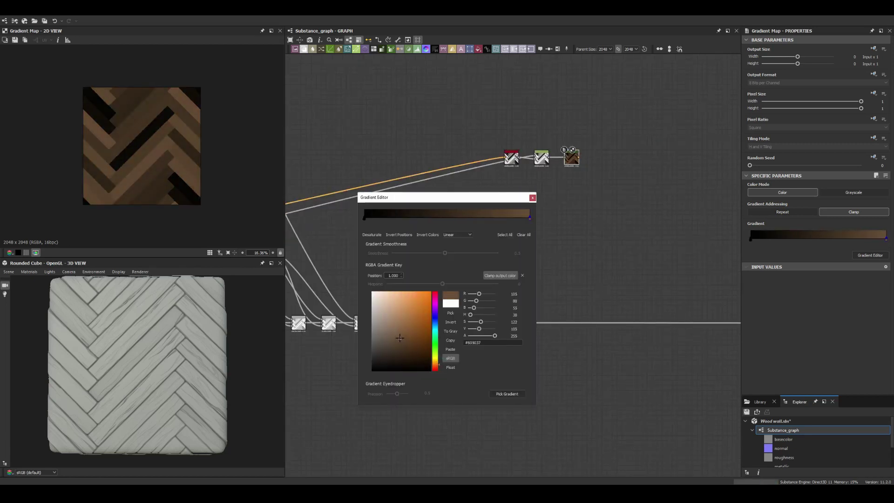
click(365, 216)
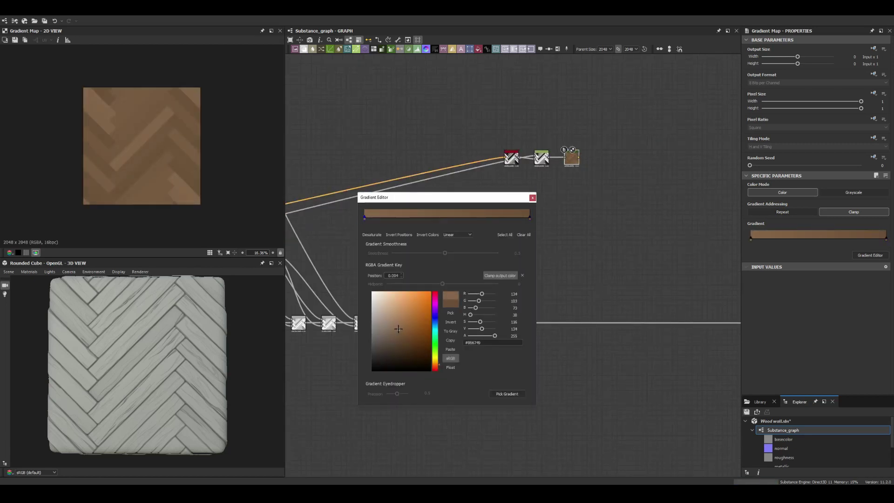
click(532, 198)
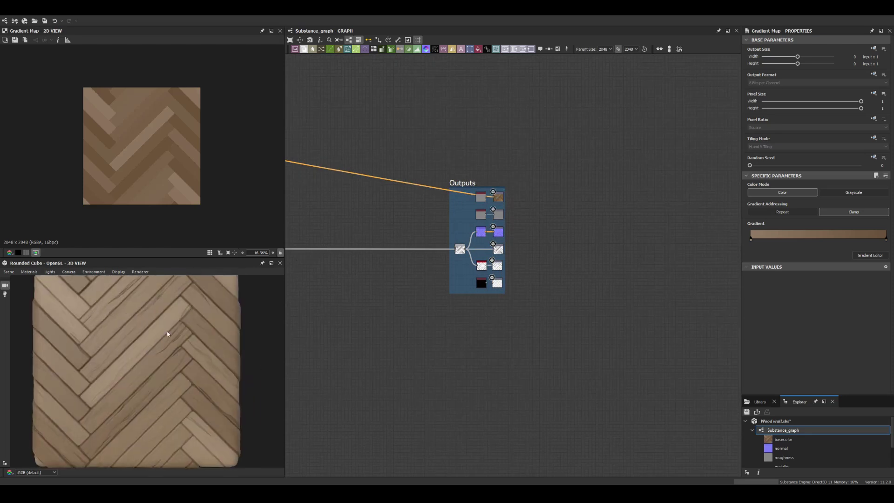
- Make the colour-variation blend Subtract at a very low opacity
scroll(567, 268, down, 3)
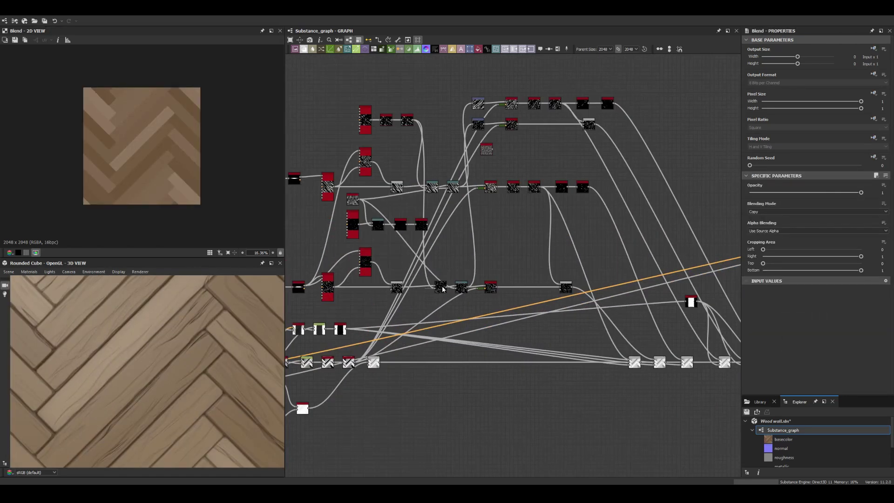
scroll(443, 221, up, 2)
scroll(443, 221, up, 2)
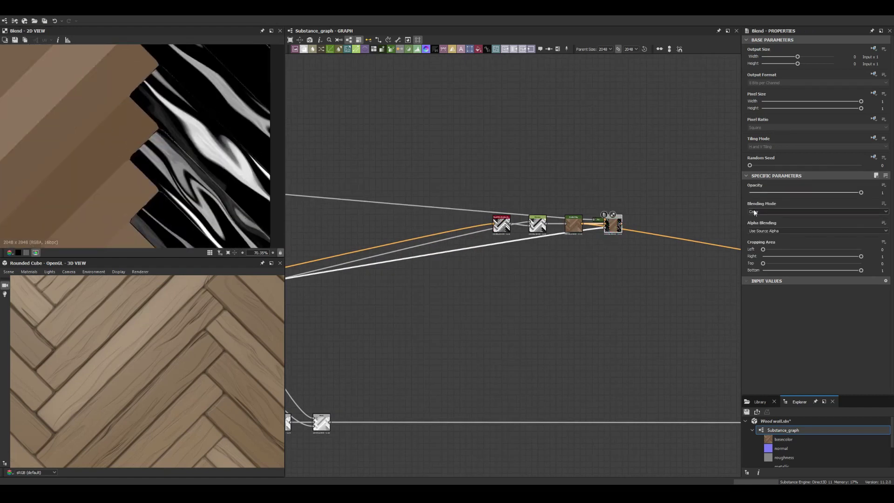
scroll(755, 212, down, 2)
click(751, 192)
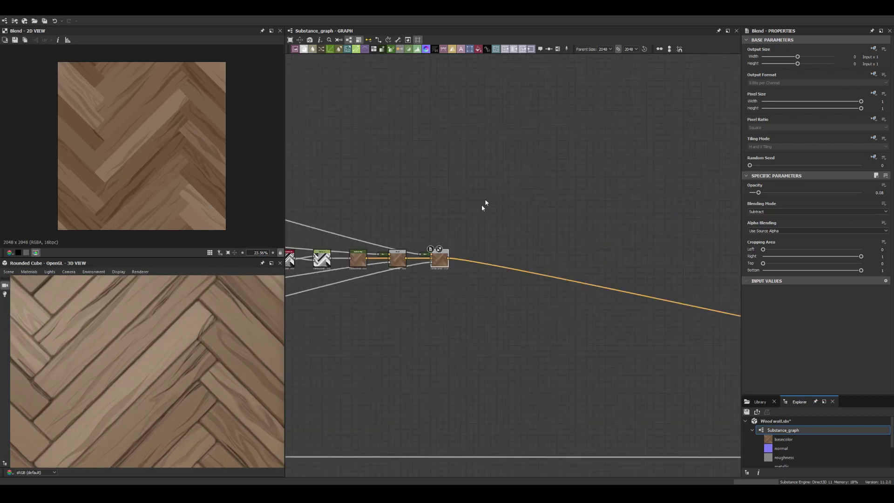
- Select the last Blend node in the wood colour chain to change its blending mode
middle_drag(421, 236, 626, 206)
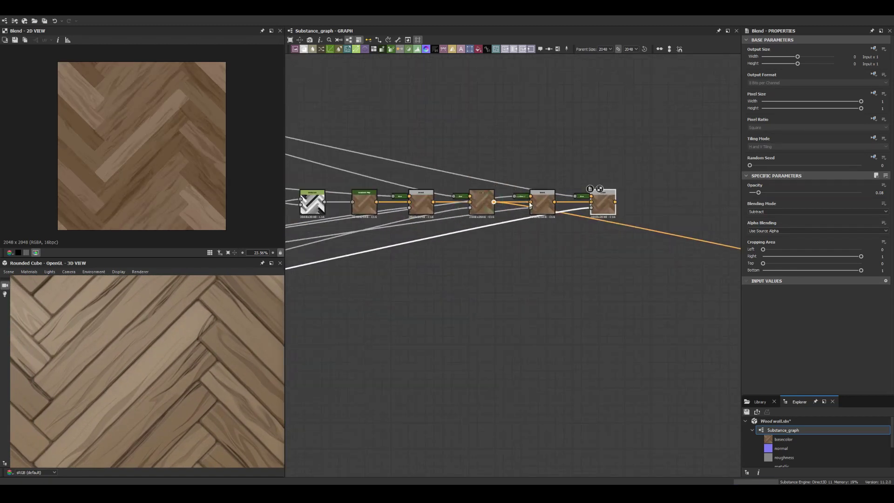
scroll(116, 349, up, 5)
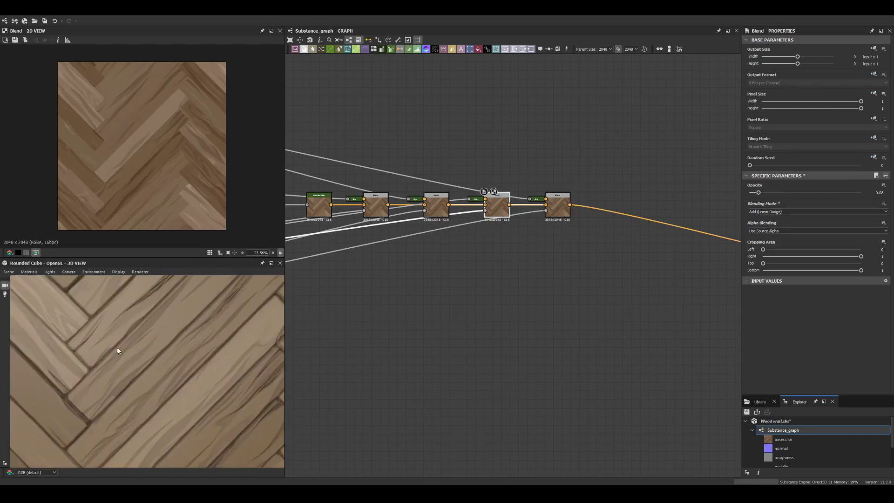
click(554, 212)
scroll(214, 333, down, 5)
click(768, 211)
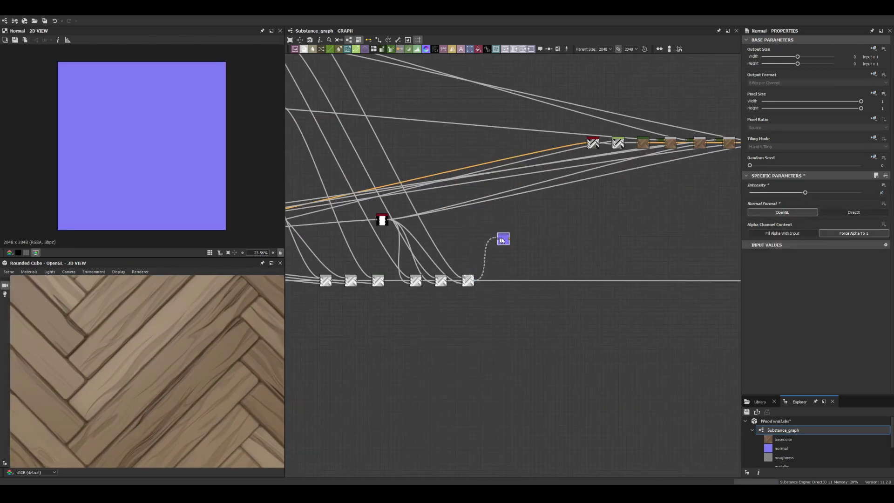
- Add Curvature Smooth and a Histogram Scan with contrast 0.99 after the Normal
scroll(506, 240, up, 3)
click(559, 274)
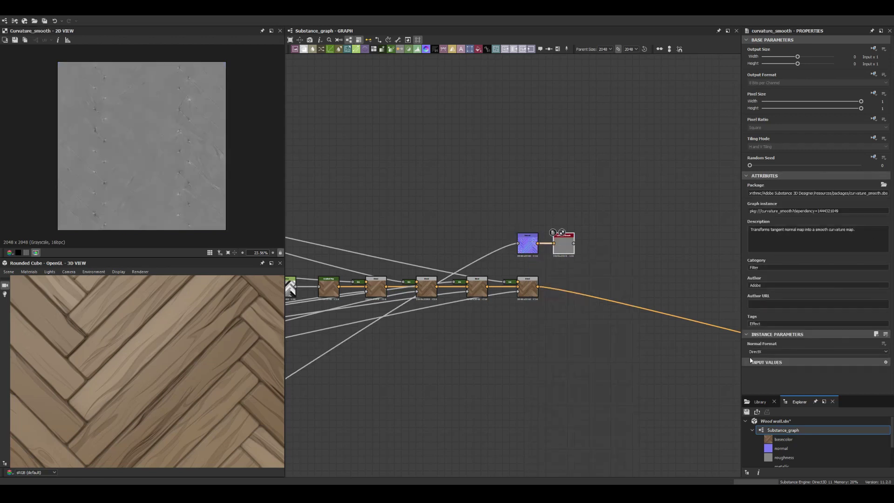
click(437, 254)
drag(750, 370, 860, 370)
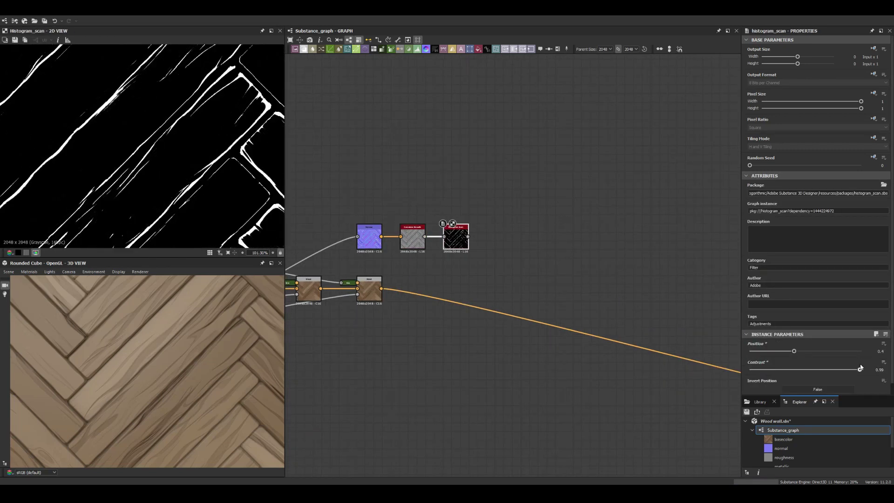
- Feed the edge mask and a Gradient Map into a new Add (Linear Dodge) Blend
scroll(445, 281, up, 3)
drag(520, 212, 497, 222)
click(522, 234)
click(817, 211)
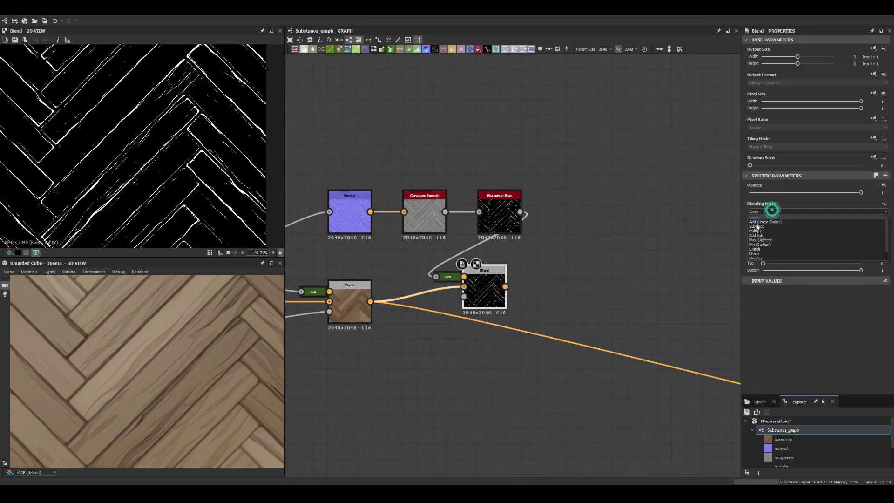
click(771, 206)
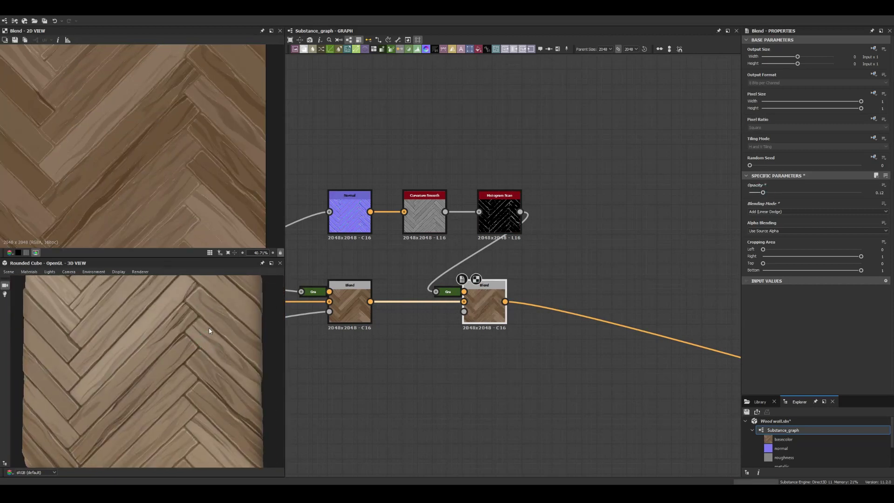
- Lower the edge-highlight blend opacity to 0.1
scroll(135, 373, up, 3)
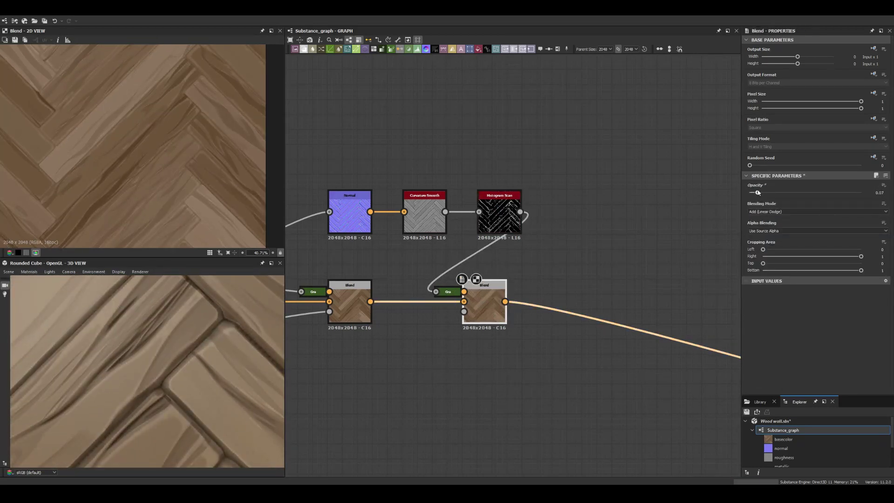
drag(758, 192, 756, 193)
scroll(191, 339, down, 3)
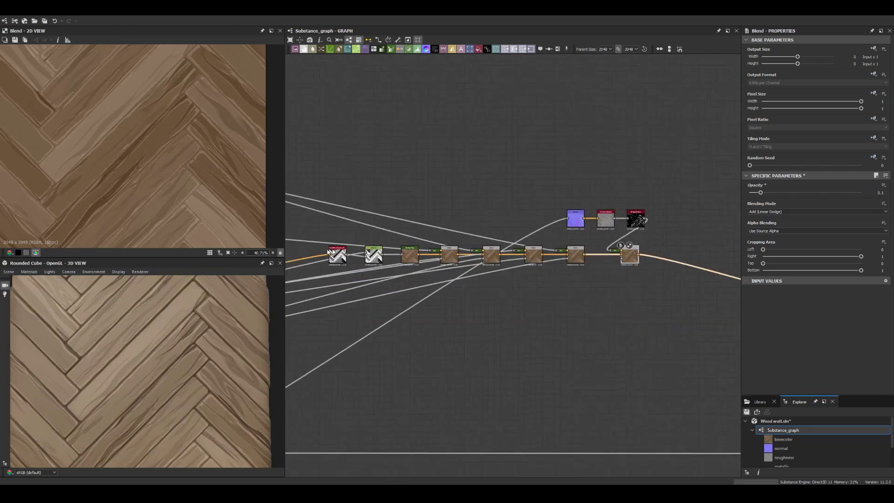
- Tint the edge Gradient Map key to a pale brown
click(395, 347)
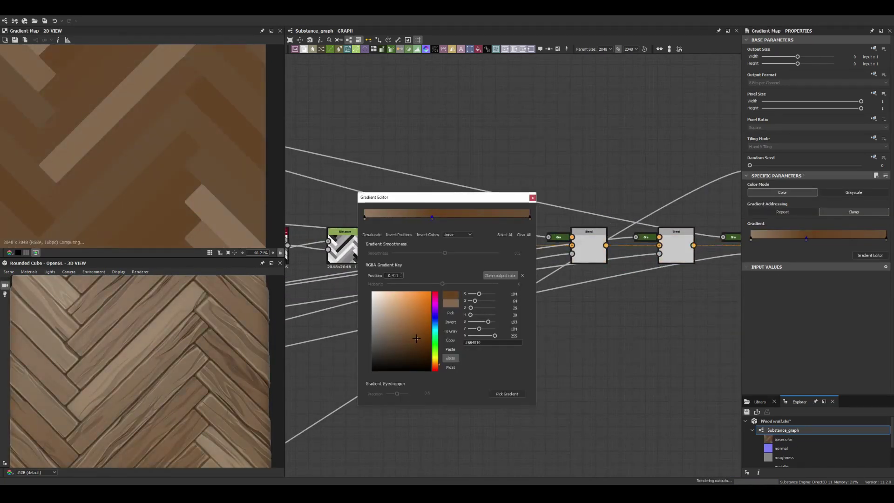
click(438, 364)
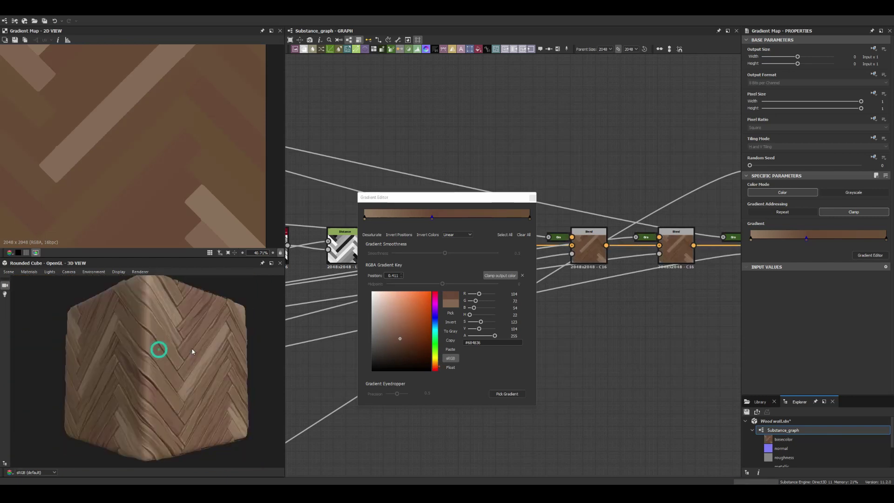
click(393, 330)
click(533, 198)
scroll(513, 233, down, 3)
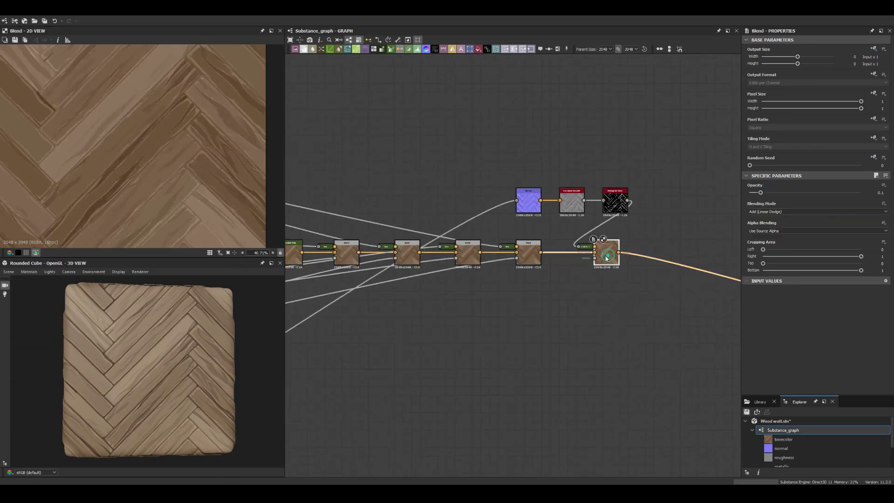
scroll(222, 149, up, 2)
- Add another Blend node using the edge mask, set to Subtract mode
key(space)
click(485, 236)
scroll(485, 236, down, 3)
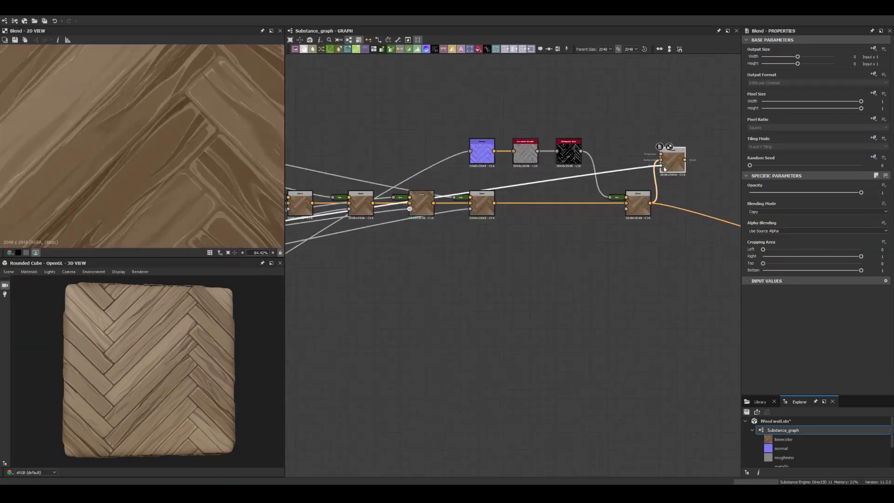
scroll(652, 120, up, 3)
scroll(652, 120, up, 5)
click(577, 232)
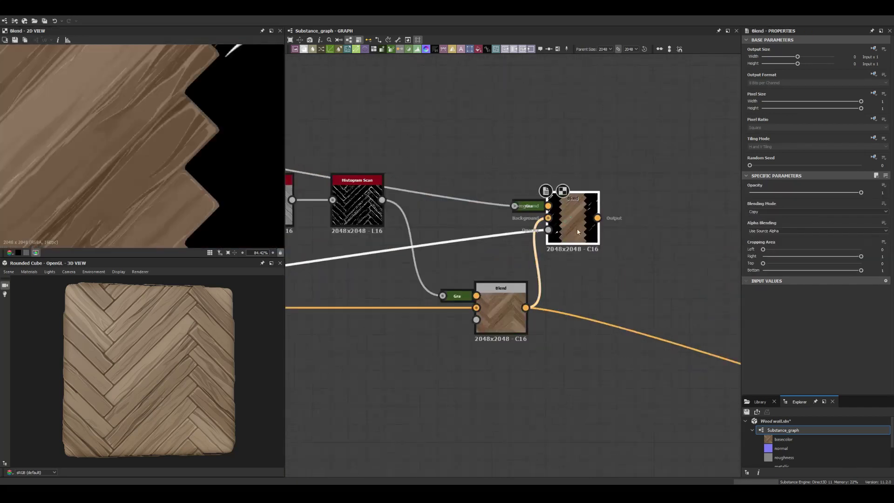
click(755, 227)
- Tune the Subtract blend's opacity, reverting a raise to 0.06 so it stays faint
scroll(305, 313, down, 5)
scroll(289, 326, up, 3)
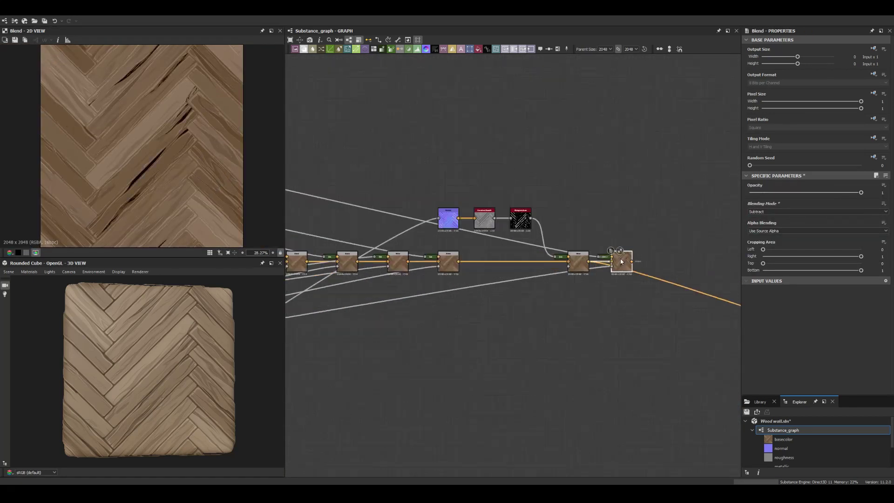
scroll(283, 328, up, 2)
scroll(284, 328, up, 5)
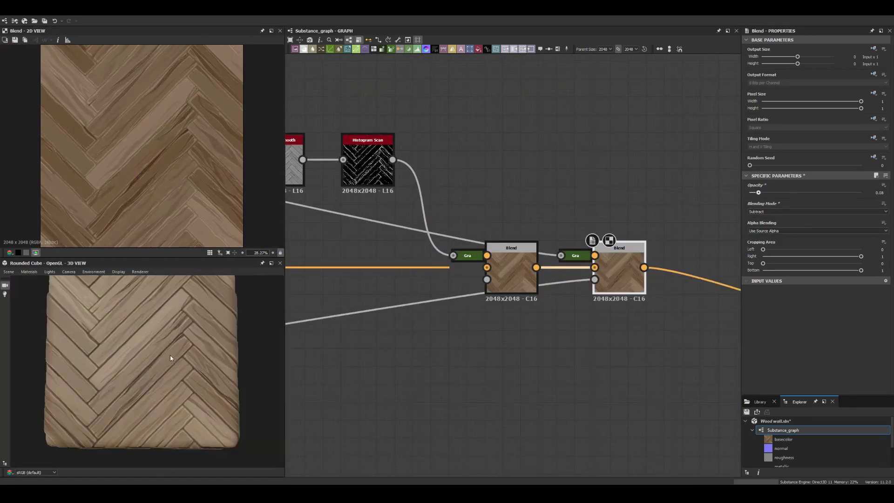
drag(751, 193, 756, 195)
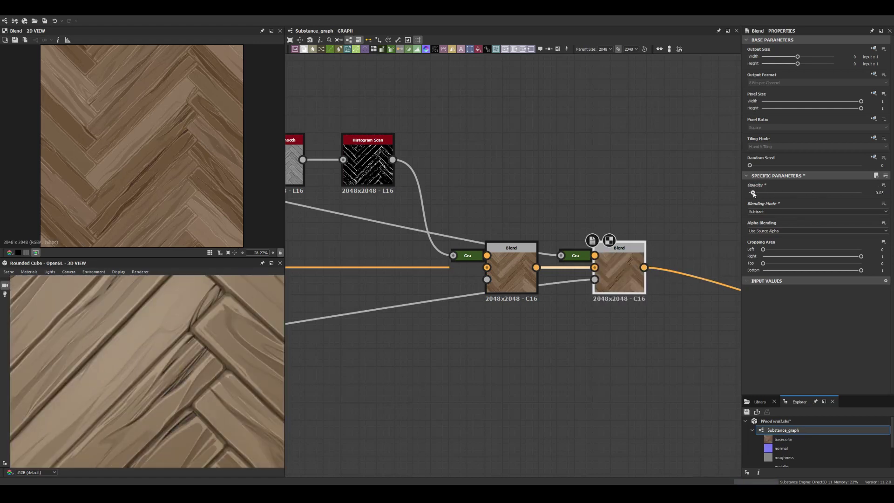
scroll(645, 272, down, 5)
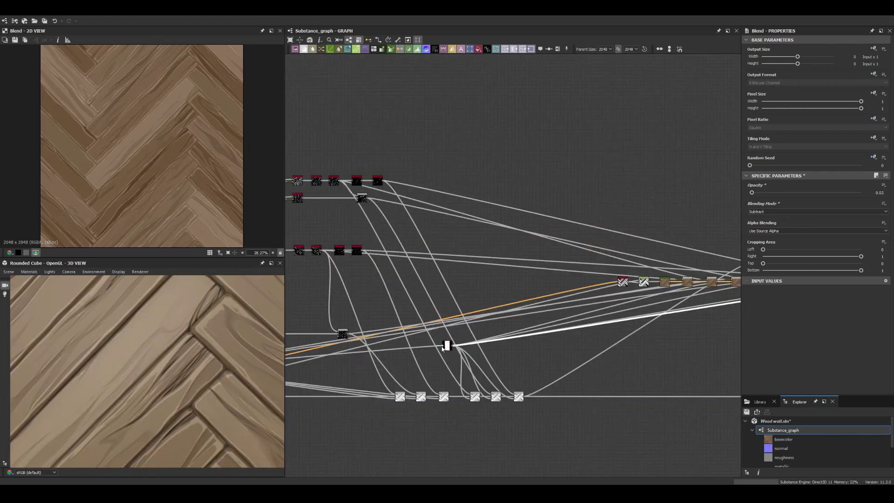
scroll(512, 289, up, 3)
scroll(216, 345, down, 5)
scroll(216, 346, up, 2)
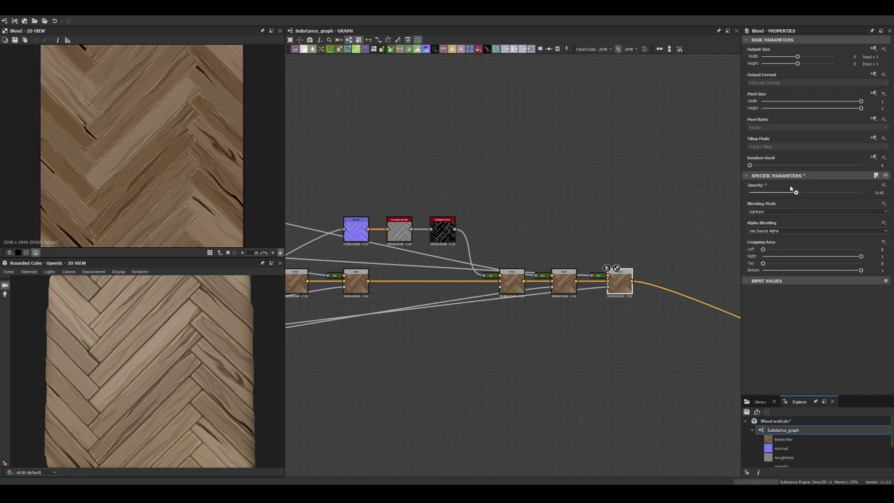
key(ctrl+z)
scroll(195, 359, up, 3)
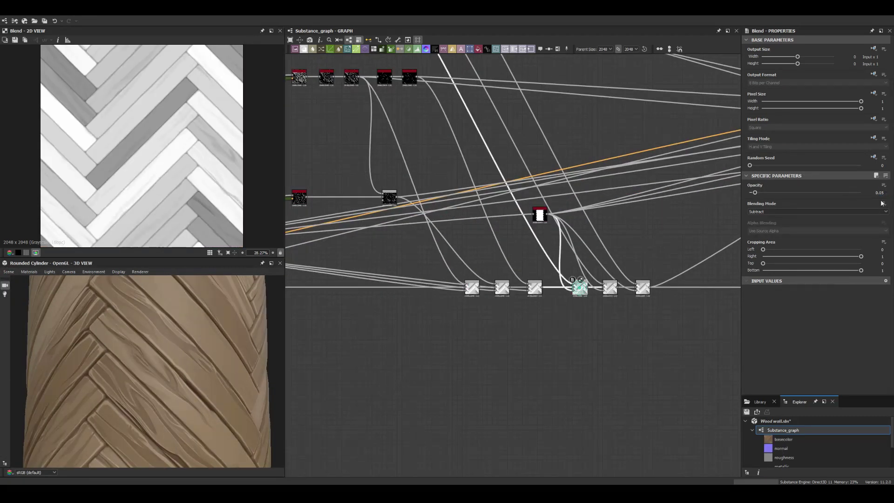
scroll(199, 336, down, 3)
scroll(199, 336, down, 2)
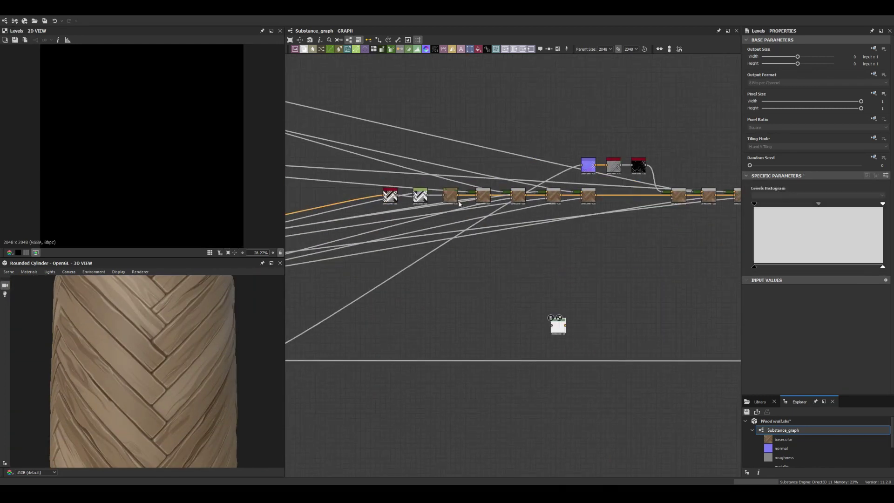
- Feed the herringbone grayscale into Levels and brighten the mask
drag(428, 194, 551, 325)
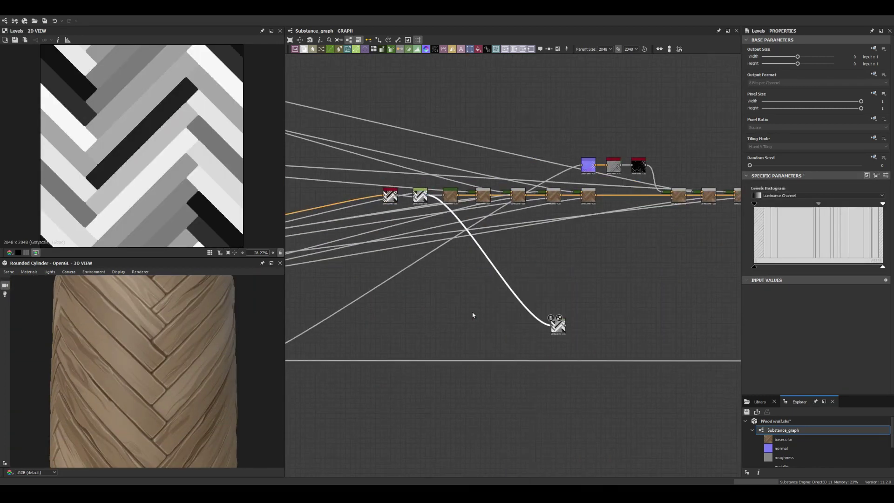
drag(754, 266, 850, 267)
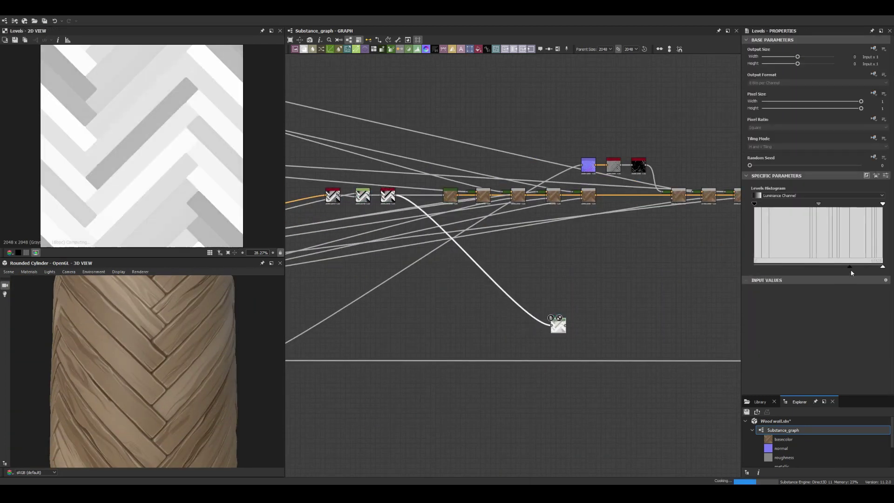
scroll(539, 309, up, 2)
- Add a Subtract Blend after Levels with a streak mask at about 0.04 opacity
key(ctrl+b)
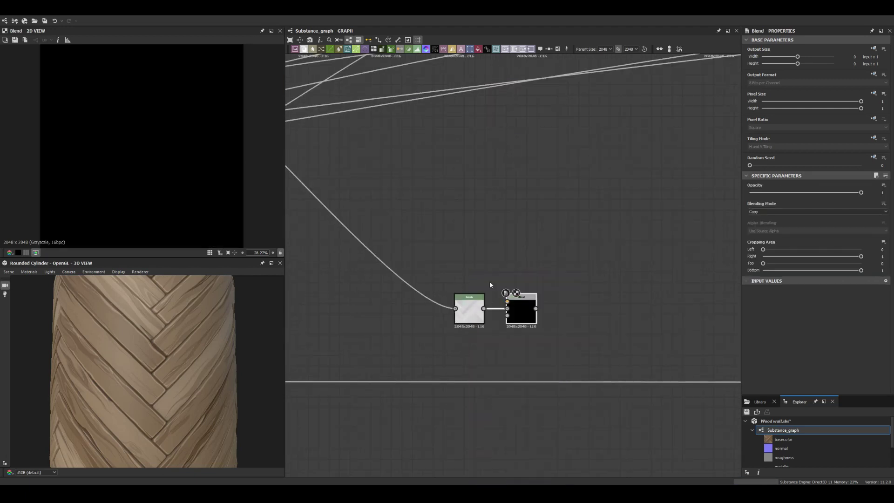
scroll(410, 172, down, 2)
click(815, 211)
click(756, 233)
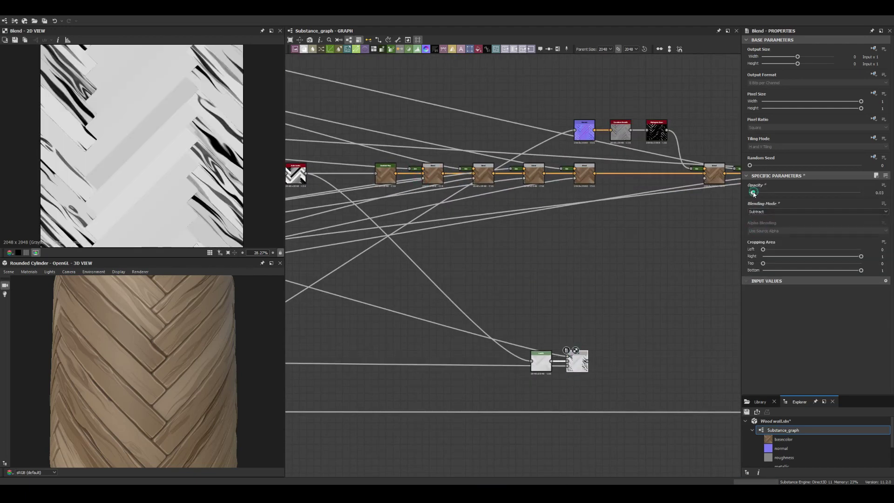
drag(861, 192, 754, 193)
middle_drag(567, 397, 436, 357)
- Add a second faint Subtract Blend driven by a grain mask
key(ctrl+b)
middle_drag(349, 180, 449, 190)
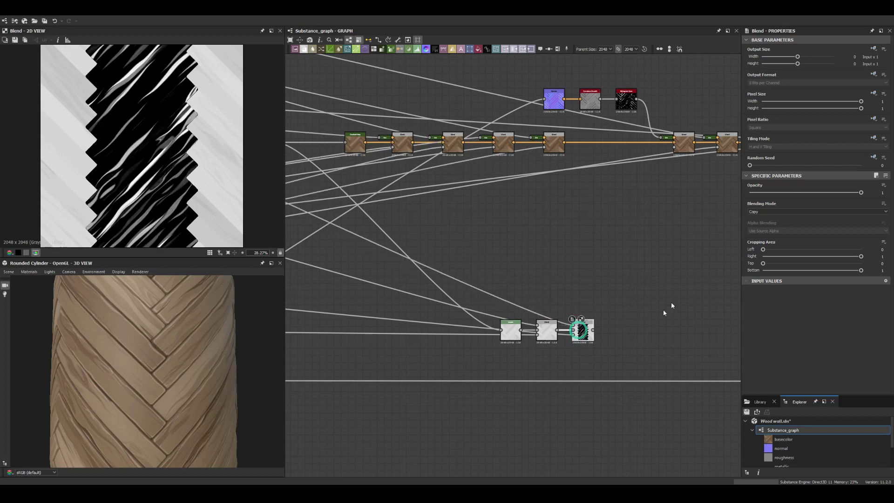
click(815, 212)
click(757, 233)
drag(861, 193, 752, 193)
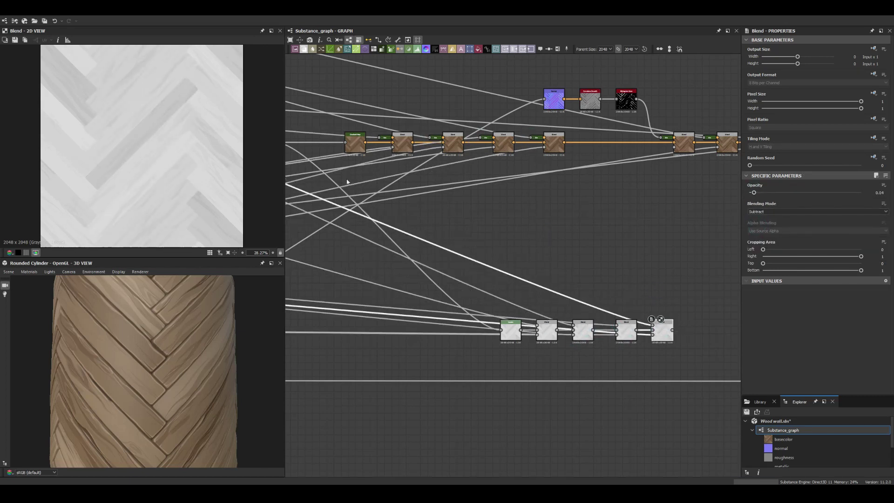
scroll(511, 314, down, 1)
- Append an Add (Linear Dodge) Blend at 0.09 opacity and adjust the Levels range
key(ctrl+b)
click(815, 212)
click(764, 227)
drag(861, 192, 759, 192)
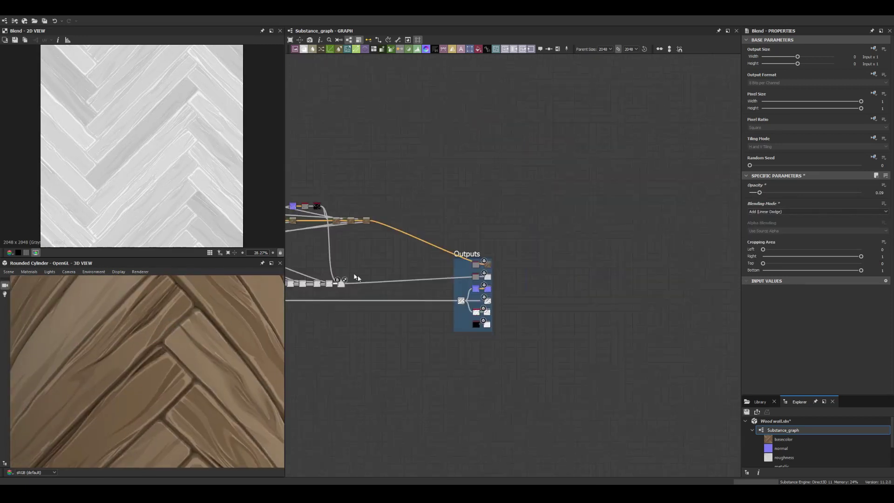
drag(851, 269, 836, 268)
- Orbit the cylinder preview to inspect the roughness result
scroll(178, 135, down, 2)
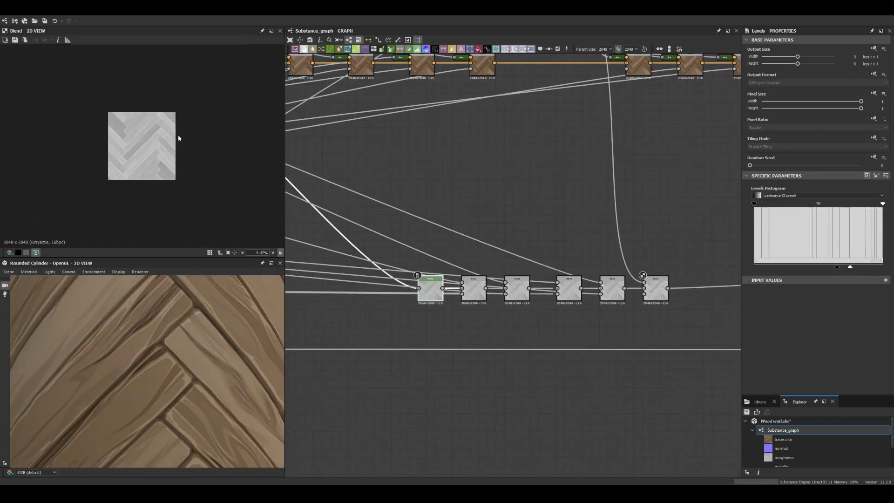
scroll(63, 361, down, 3)
drag(62, 361, 129, 368)
scroll(144, 371, up, 2)
scroll(180, 362, up, 2)
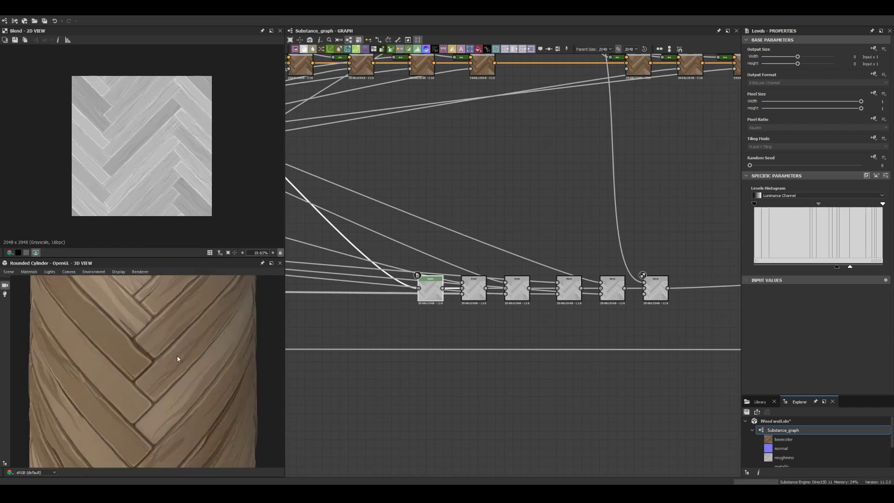
scroll(200, 360, down, 4)
scroll(200, 360, up, 3)
scroll(166, 333, up, 2)
scroll(130, 346, down, 4)
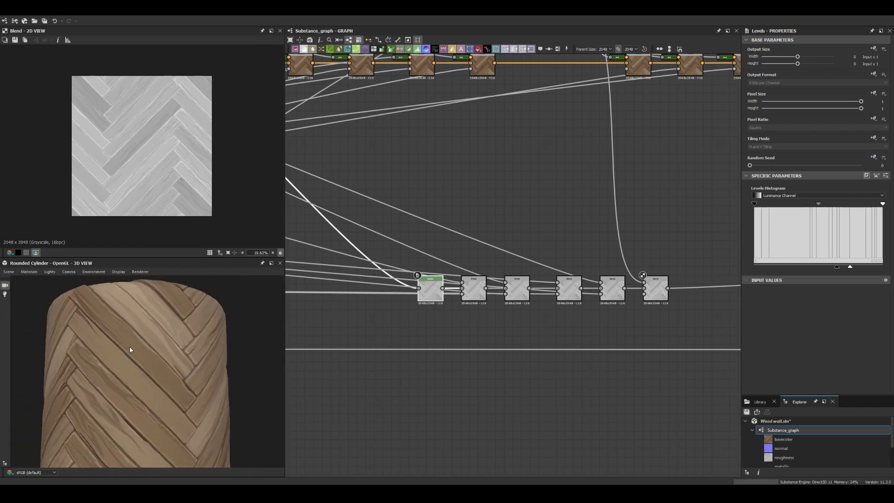
drag(129, 346, 140, 349)
scroll(466, 233, down, 3)
- Duplicate the mask branch and raise its new Blend's opacity to 0.4
right_click(487, 268)
click(599, 355)
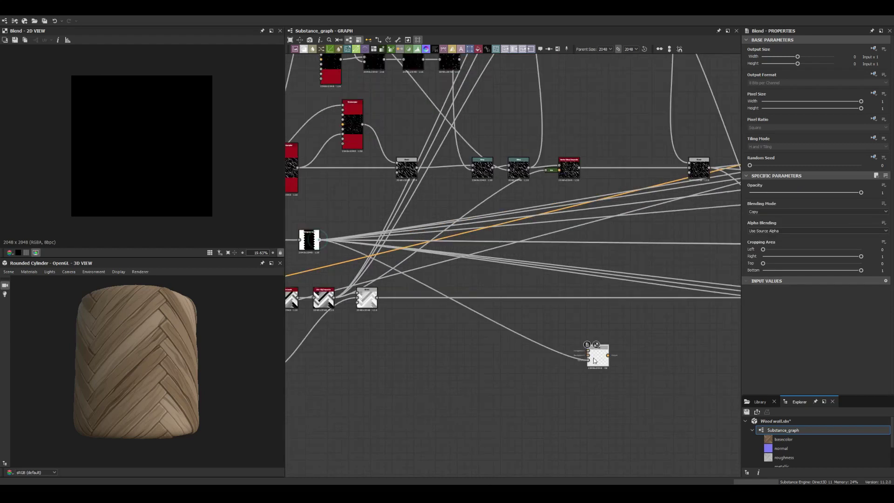
scroll(396, 313, up, 3)
scroll(397, 313, down, 3)
scroll(615, 321, up, 3)
scroll(615, 321, up, 2)
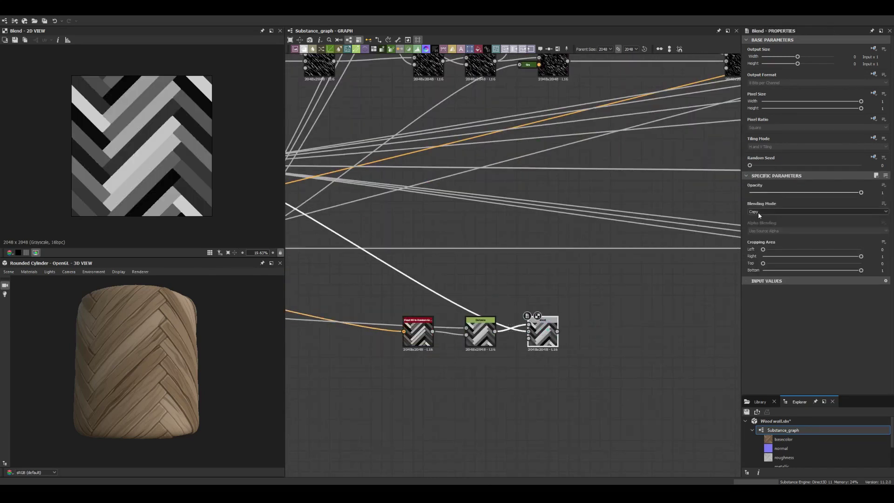
drag(778, 191, 794, 192)
scroll(457, 250, down, 2)
scroll(531, 264, up, 1)
scroll(531, 264, up, 1)
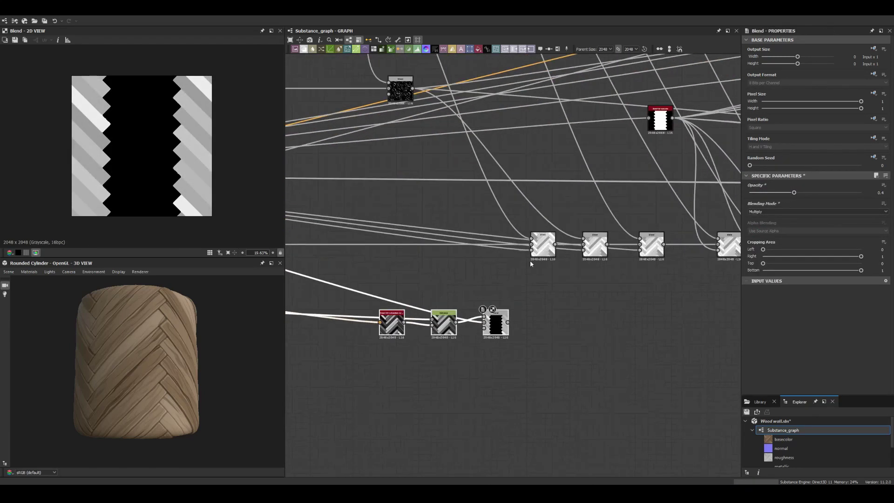
scroll(121, 360, up, 3)
scroll(515, 299, down, 2)
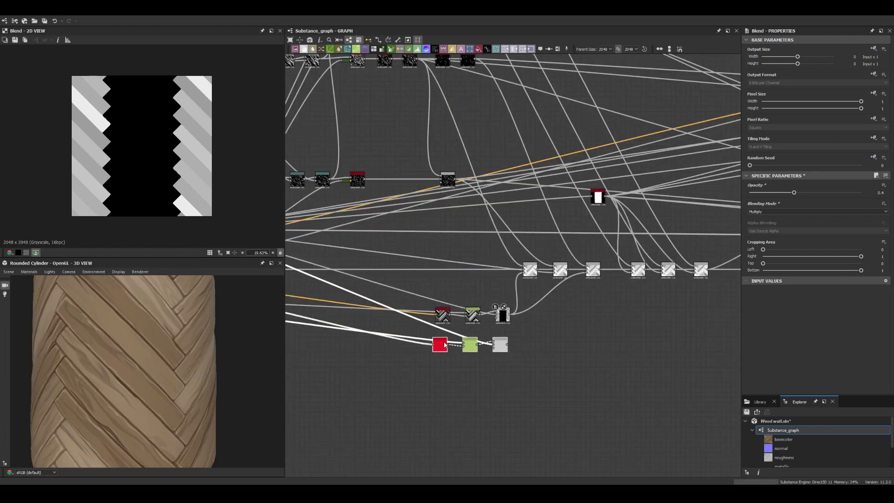
- Preview the duplicated branch and set its Multiply Blend opacity to 0.53
double_click(503, 343)
scroll(150, 375, down, 3)
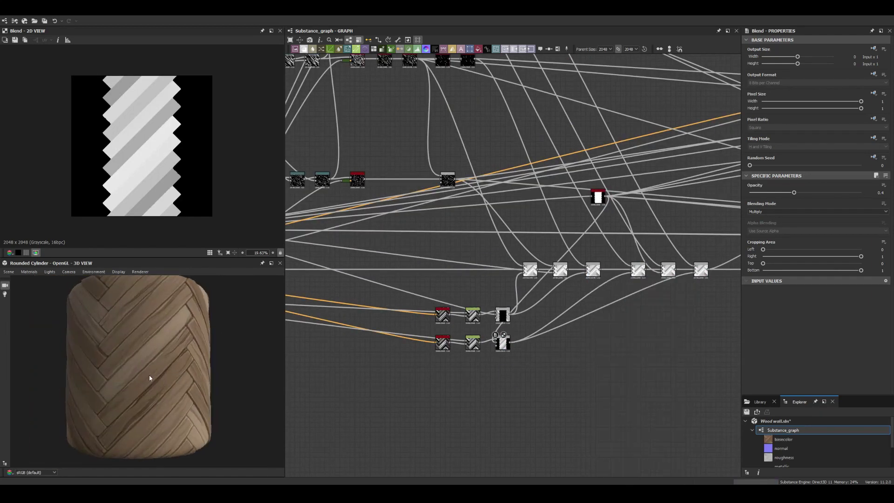
scroll(505, 342, up, 3)
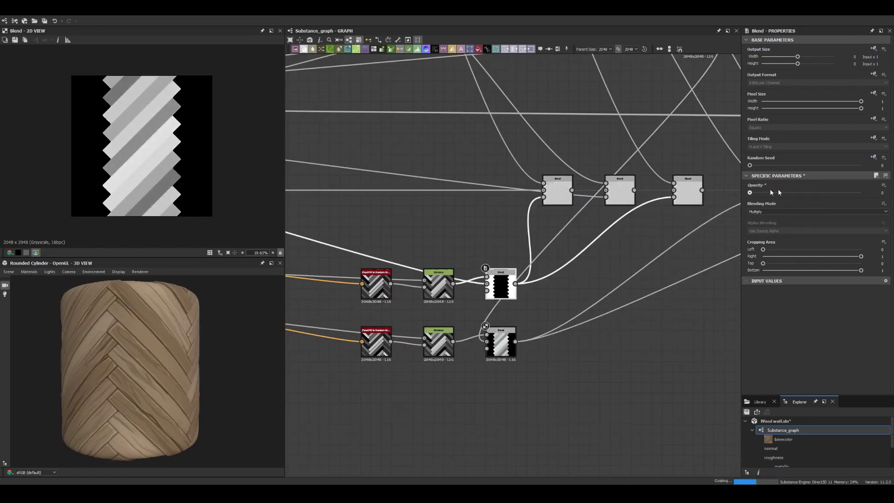
drag(778, 192, 809, 192)
scroll(139, 364, up, 3)
scroll(179, 369, down, 2)
scroll(150, 369, down, 2)
- Raise the Histogram Scan node's position to 0.5
scroll(460, 210, down, 5)
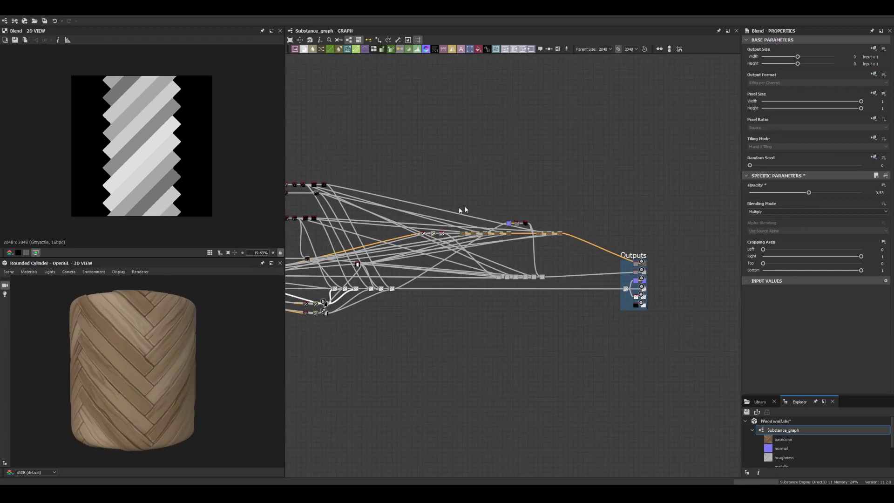
scroll(526, 218, up, 5)
click(503, 263)
drag(799, 353, 807, 353)
scroll(170, 162, up, 5)
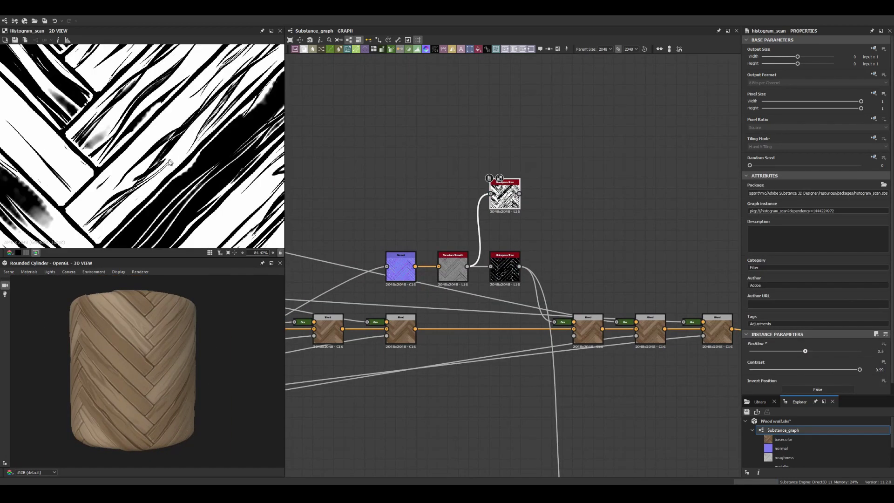
scroll(226, 143, down, 5)
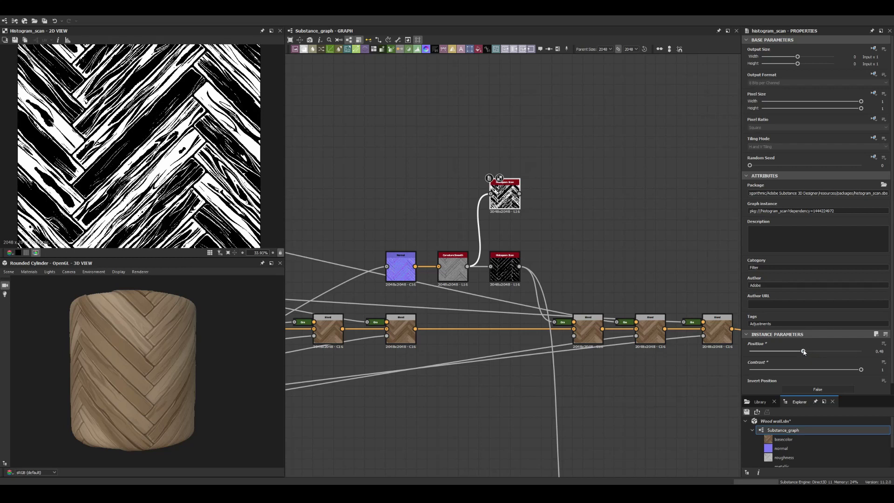
- Add an Invert Grayscale node after the Histogram Scan
key(space)
text(inv)
key(Return)
scroll(597, 217, down, 4)
scroll(480, 199, up, 4)
- Add an HBAO node fed by the height map, with radius 0.2 and height depth 0.02
key(space)
text(hbao)
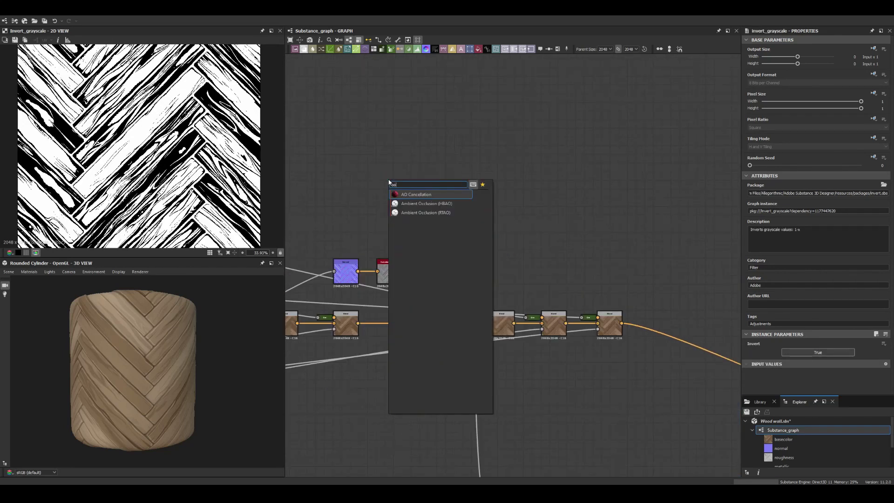
key(Return)
drag(488, 210, 378, 176)
scroll(815, 279, down, 3)
drag(862, 318, 779, 318)
middle_drag(512, 326, 419, 140)
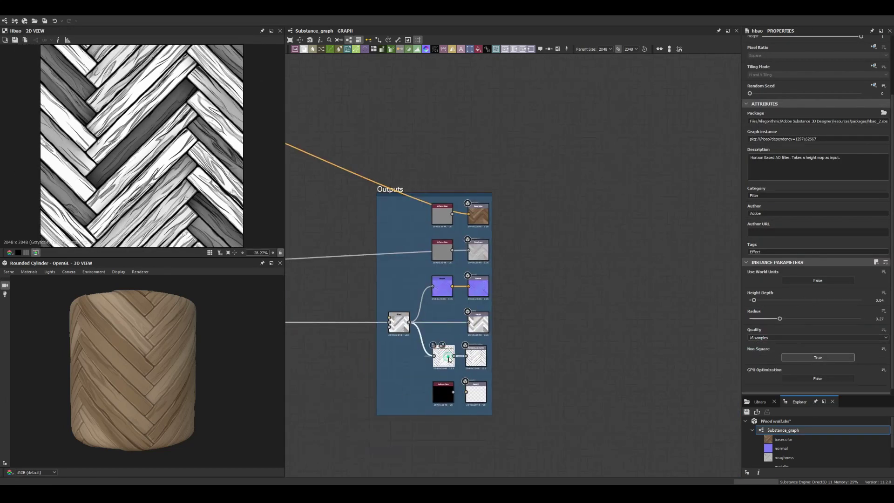
drag(769, 319, 771, 319)
drag(754, 300, 752, 301)
- Raise the AO Histogram Scan position to 0.52, checking the normal and inverted mask previews
double_click(478, 287)
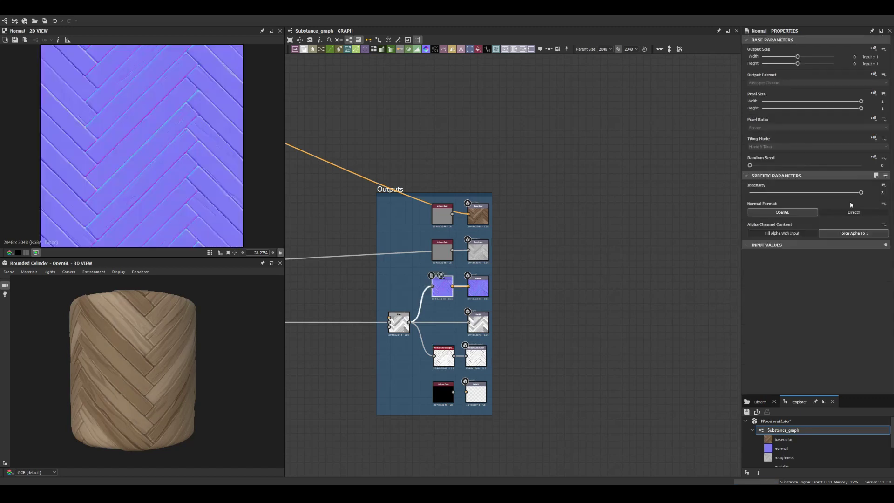
scroll(466, 233, down, 3)
scroll(477, 195, up, 4)
double_click(477, 194)
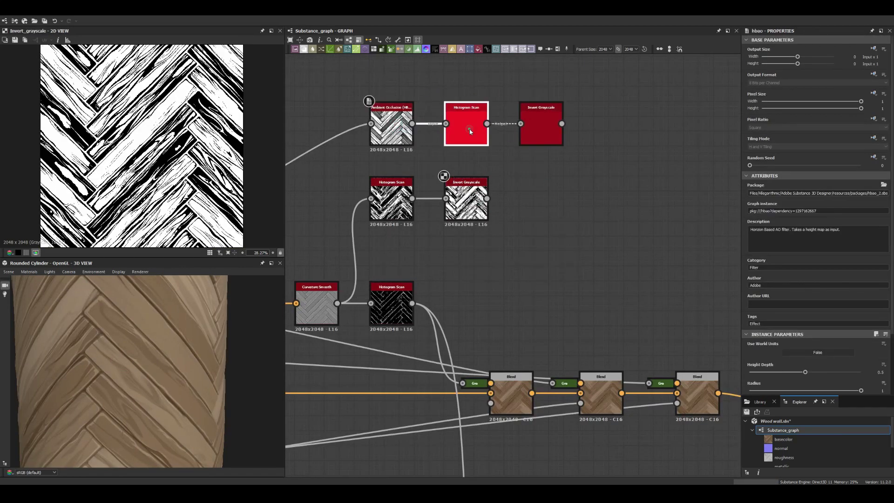
double_click(470, 132)
drag(750, 351, 806, 352)
double_click(541, 124)
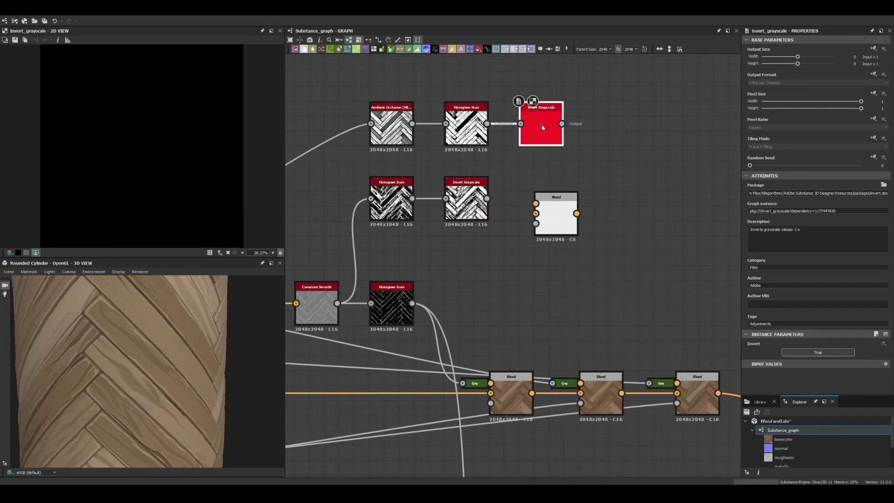
- Multiply the two inverted masks in a Blend and follow it with Blur HQ Grayscale
drag(536, 205, 563, 124)
click(757, 229)
drag(576, 213, 606, 213)
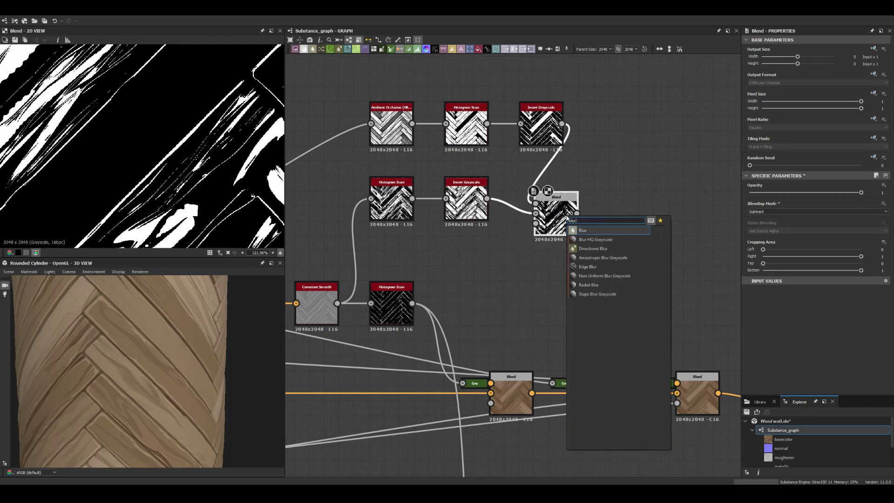
click(601, 224)
scroll(131, 135, up, 1)
- Gradient-map the blurred mask into a new Add (Linear Dodge) Blend over the base colour
middle_drag(652, 326, 503, 244)
drag(503, 244, 478, 309)
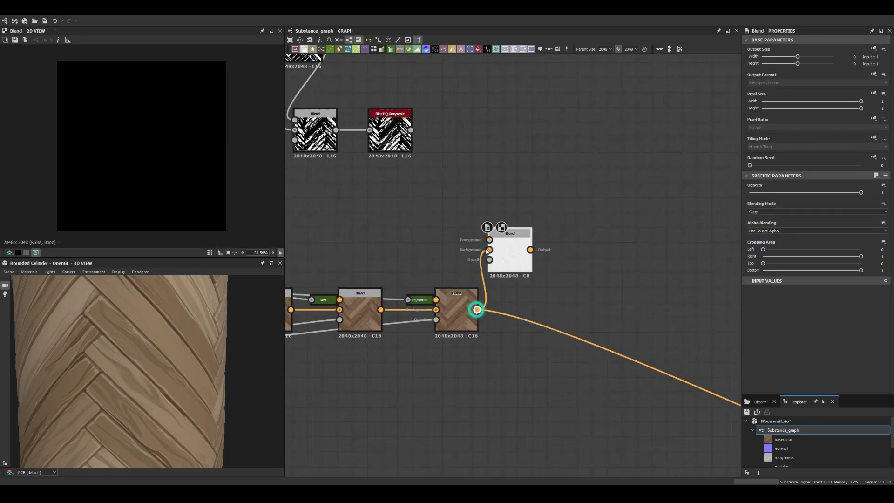
drag(411, 129, 419, 139)
click(428, 187)
click(818, 211)
click(757, 222)
- Lower the edge-wear Blend opacity to a faint 0.06
double_click(510, 254)
scroll(140, 145, up, 3)
scroll(512, 232, down, 1)
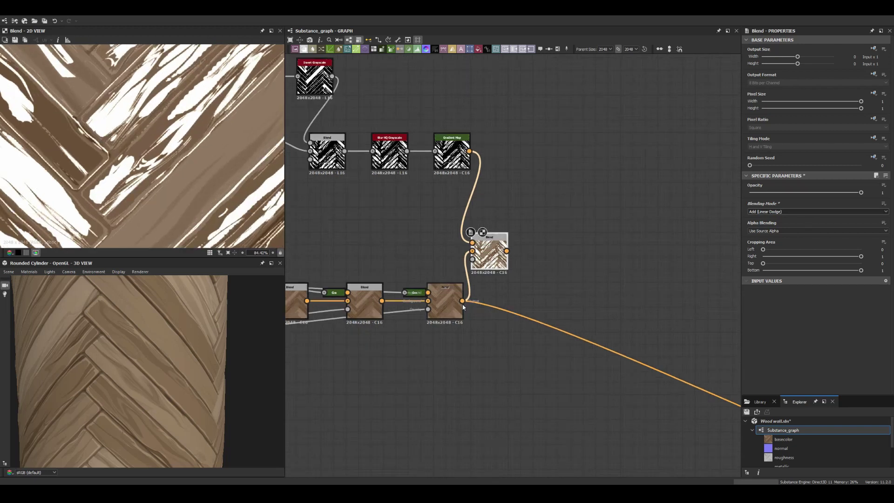
drag(861, 193, 755, 194)
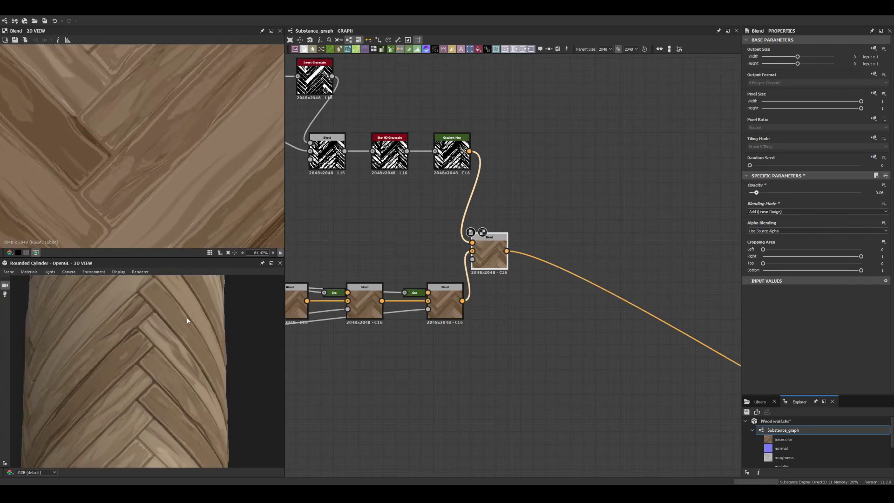
scroll(465, 210, up, 2)
- Make the dark end of the Gradient Map gradient green
click(390, 158)
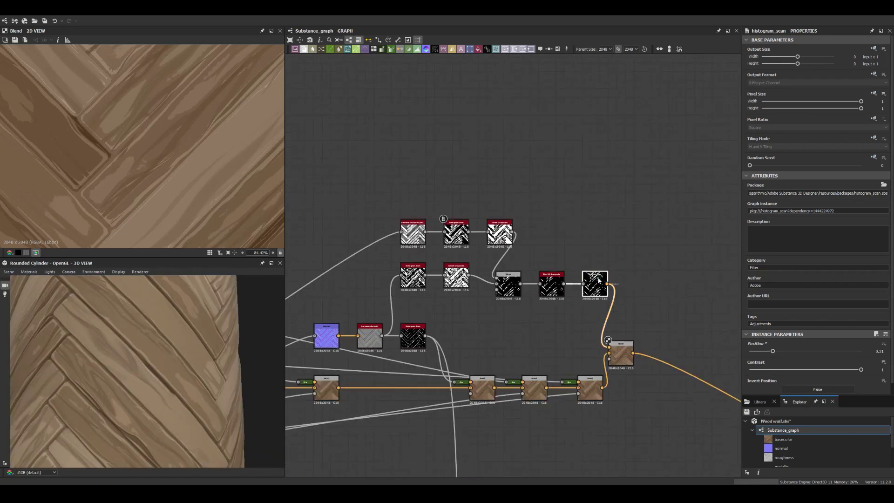
click(887, 237)
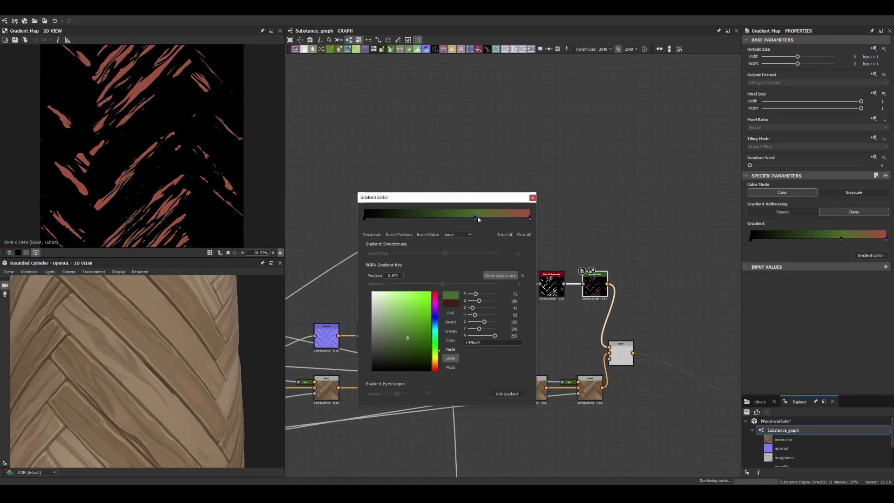
click(424, 215)
- Add Flood Fill and Flood Fill to Random Grayscale nodes to the streak mask
key(space)
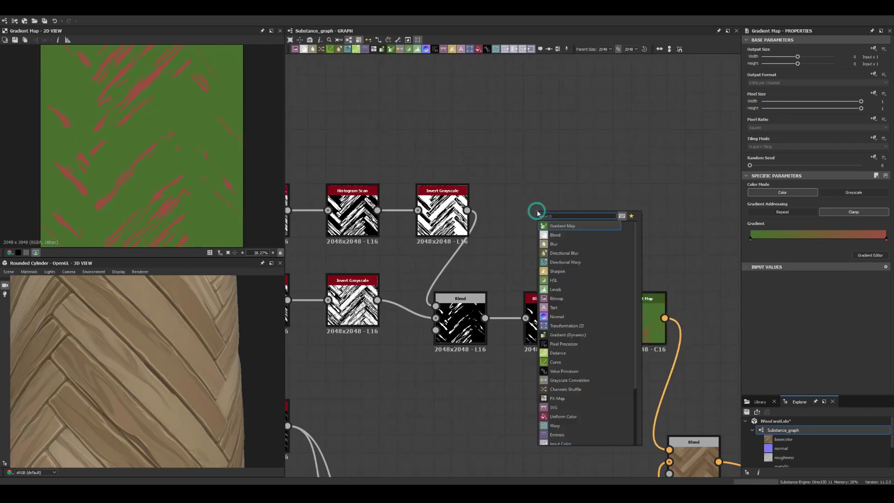
click(564, 228)
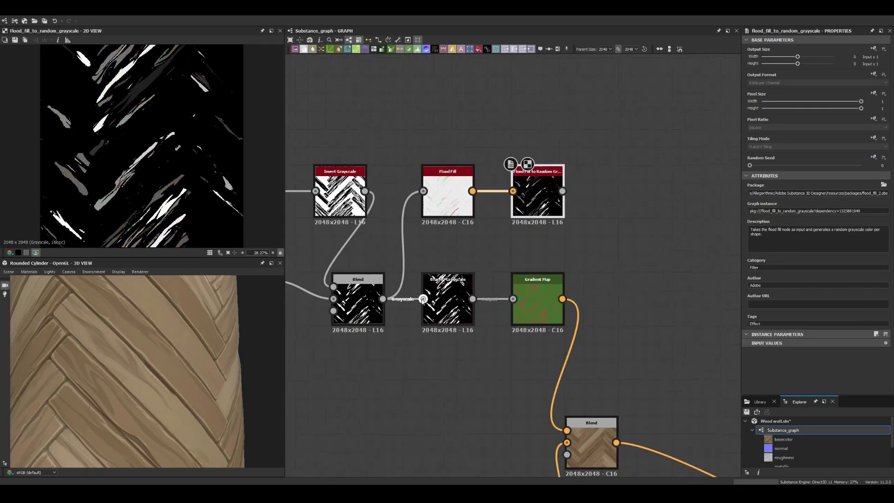
click(882, 240)
click(735, 243)
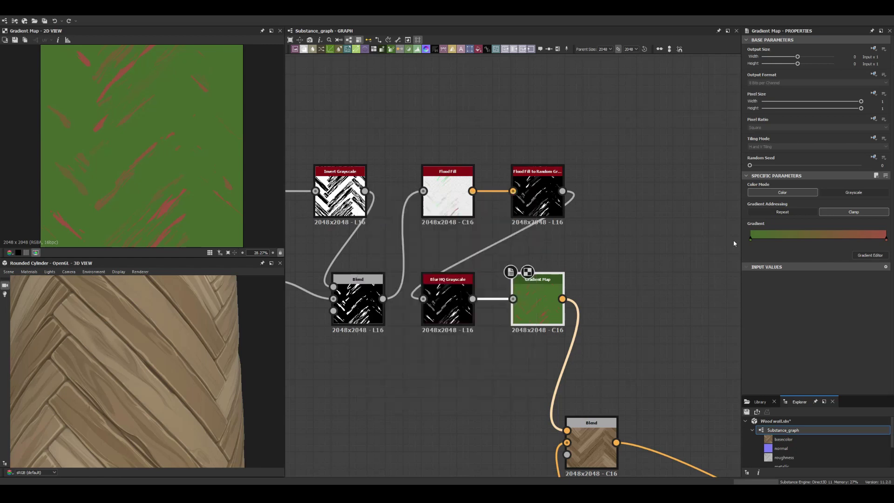
- Feed the blurred streaks into the Blend mask at a faint opacity, previewed on a rounded cube
double_click(592, 442)
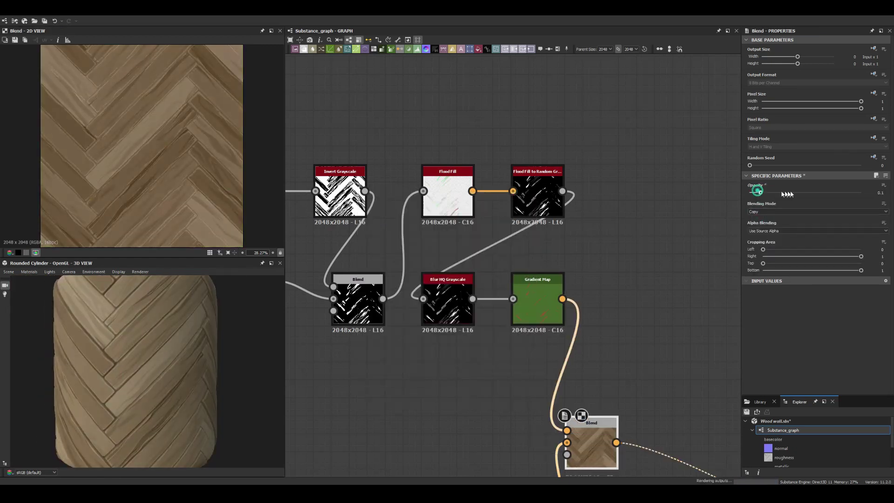
mouse_move(562, 191)
mouse_down()
mouse_move(450, 407)
mouse_move(567, 454)
mouse_up()
click(476, 397)
scroll(610, 427, down, 3)
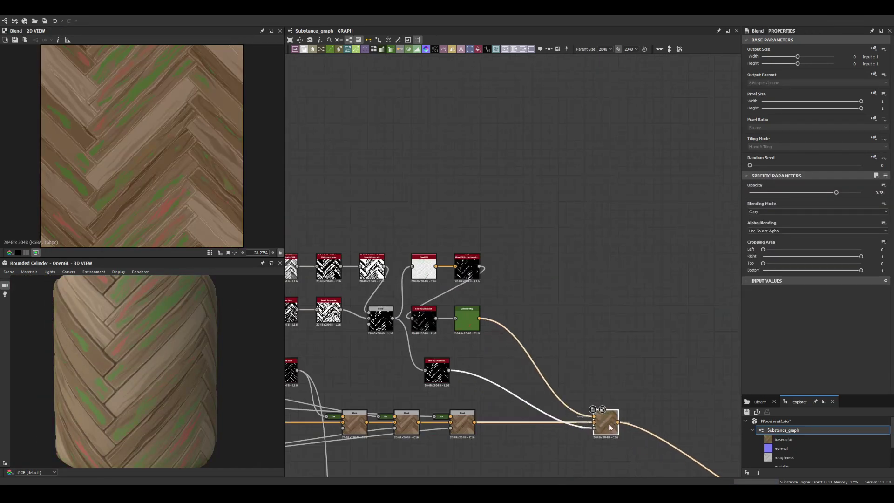
middle_drag(462, 320, 416, 250)
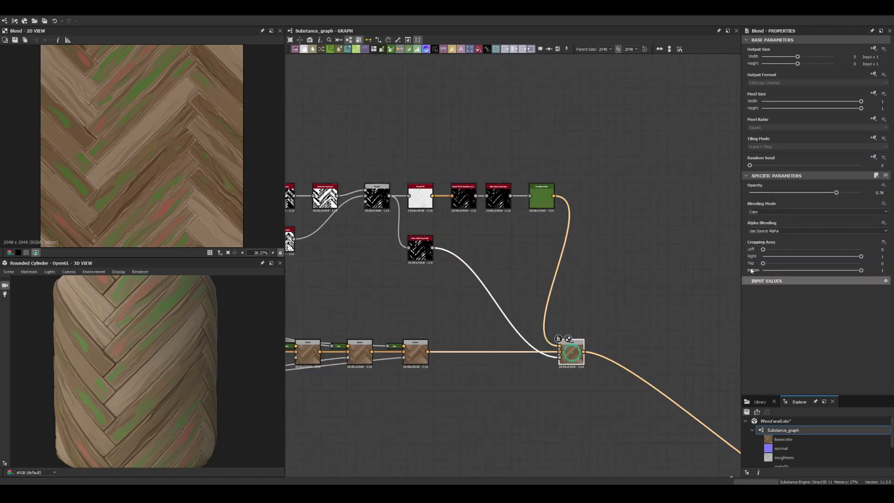
click(9, 271)
click(66, 368)
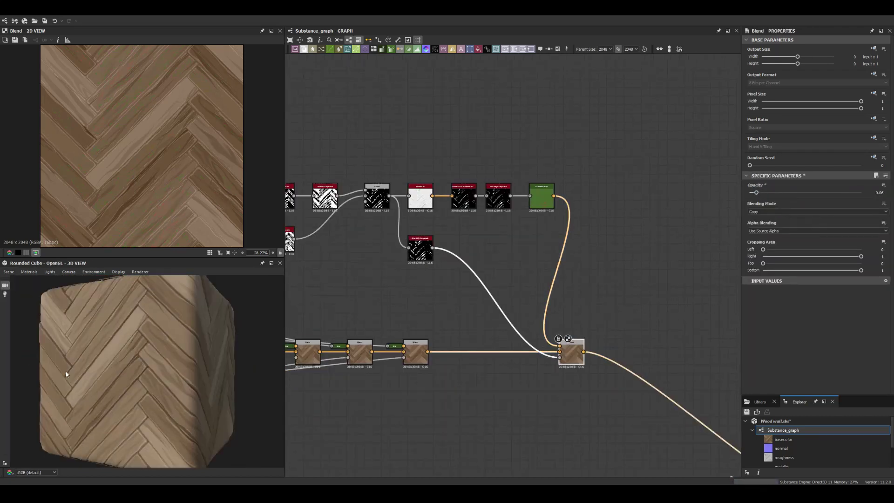
scroll(140, 373, up, 5)
- Fine-tune the colour-variation Blend opacity
scroll(451, 207, up, 3)
click(760, 192)
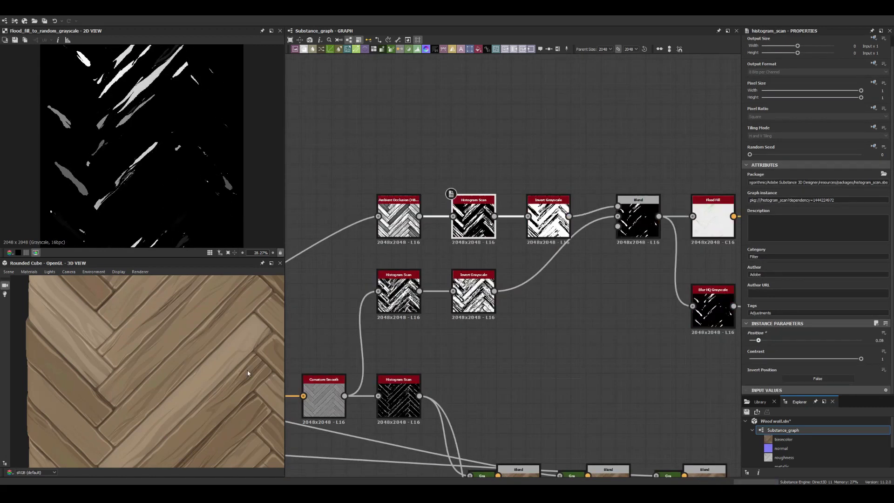
scroll(248, 372, down, 5)
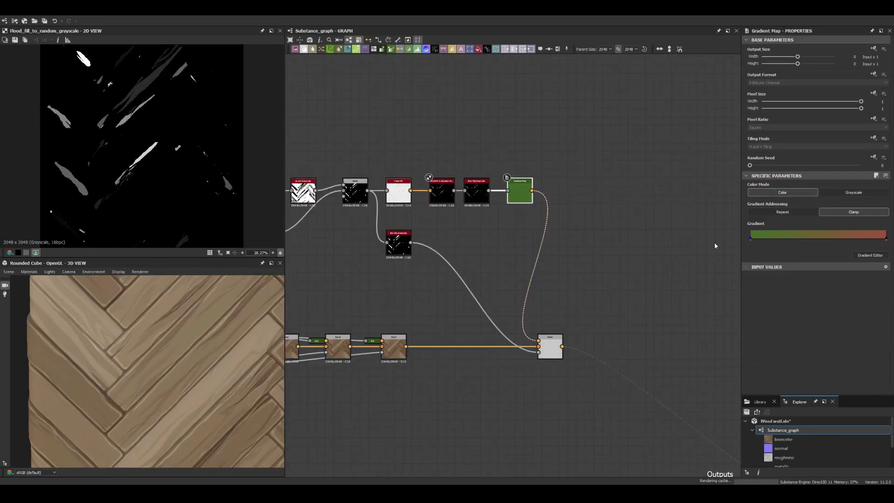
- Invert the Gradient Map gradient so it runs red through tan to green
click(832, 235)
click(399, 234)
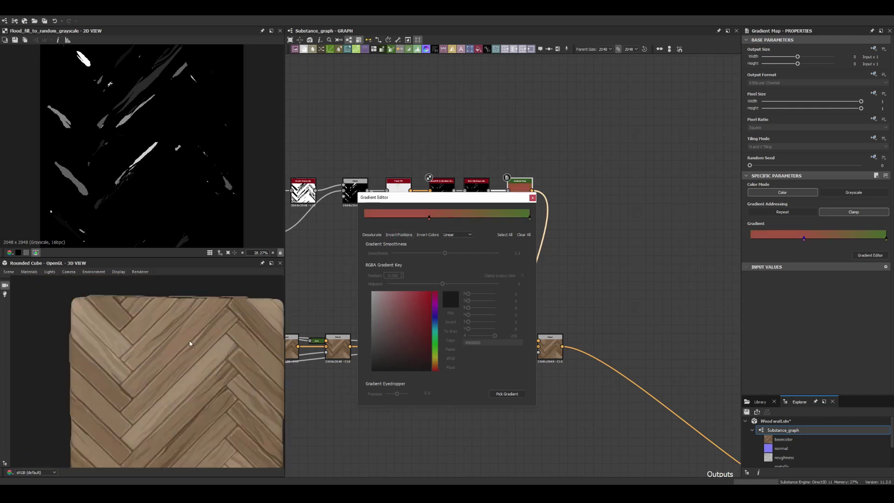
drag(419, 196, 363, 262)
scroll(210, 326, up, 3)
scroll(206, 349, up, 3)
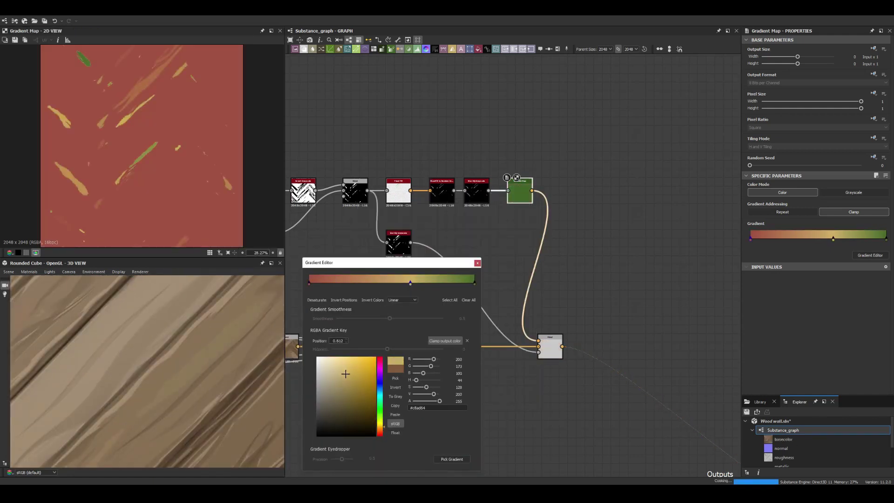
scroll(272, 320, down, 3)
scroll(273, 321, up, 2)
scroll(272, 320, up, 2)
- Set the roughness Blend to Add (Linear Dodge) at about 0.05 opacity, checking the 3D preview
click(477, 263)
click(403, 245)
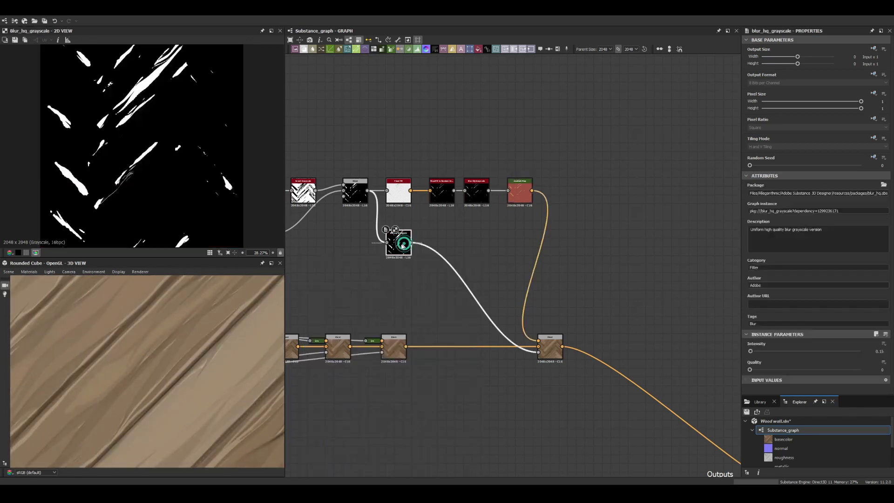
click(550, 347)
scroll(543, 365, down, 5)
scroll(484, 462, up, 2)
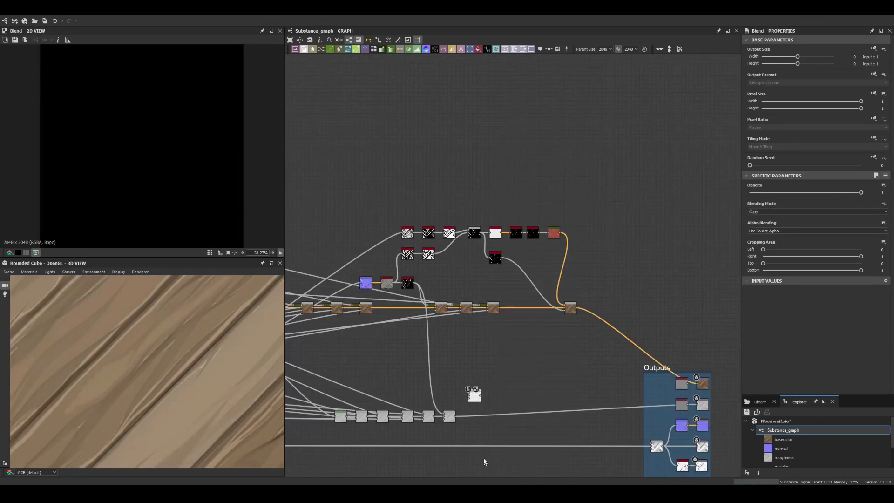
click(746, 228)
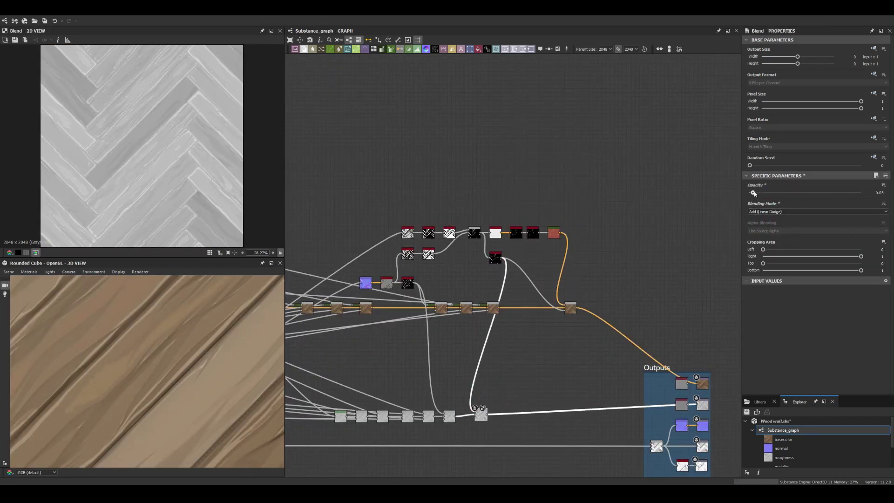
drag(754, 194, 756, 193)
scroll(194, 386, down, 5)
scroll(194, 387, down, 3)
mouse_move(124, 377)
mouse_down()
mouse_move(161, 382)
mouse_move(126, 375)
mouse_up()
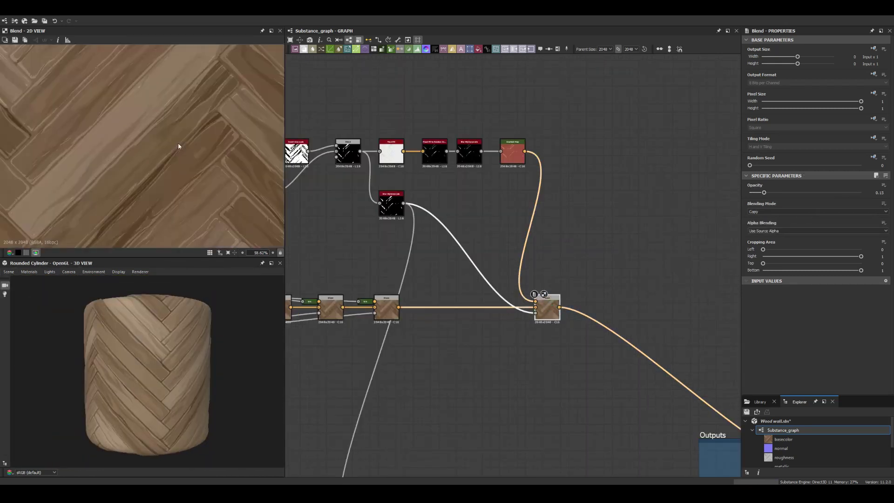
scroll(178, 146, down, 5)
scroll(477, 255, down, 6)
- Frame the top node group as 'Albedo' and the next group as 'Roughness'
key(ctrl+f)
text(Albedo)
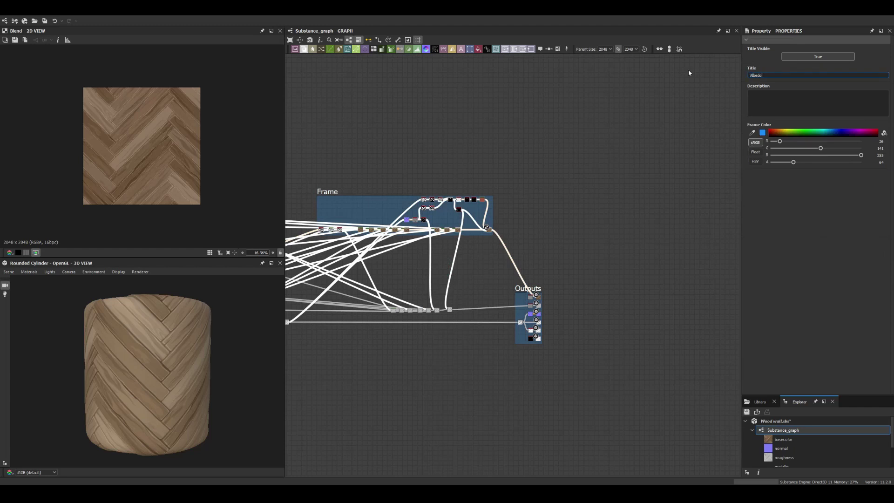
key(Return)
right_click(365, 269)
text(Roughness)
scroll(420, 209, up, 3)
- Frame the left detail nodes as 'Wood details' and wrap the bottom-left nodes in a new frame
drag(319, 160, 418, 270)
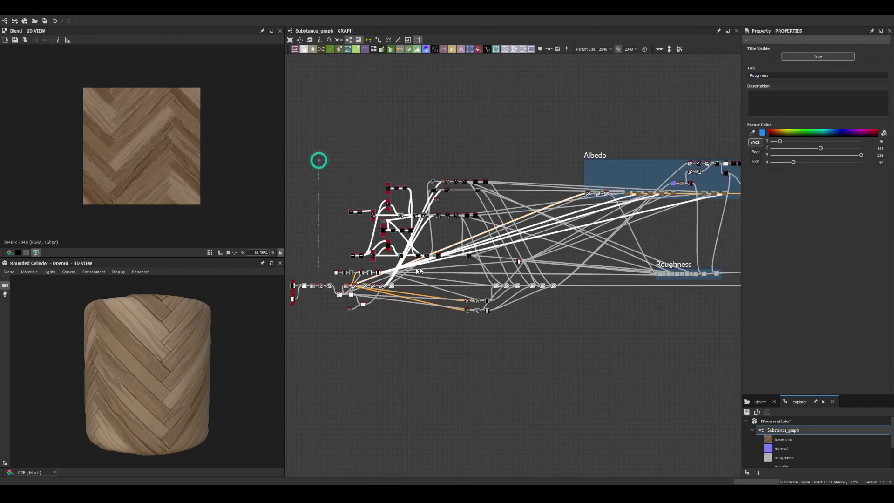
right_click(434, 170)
click(466, 326)
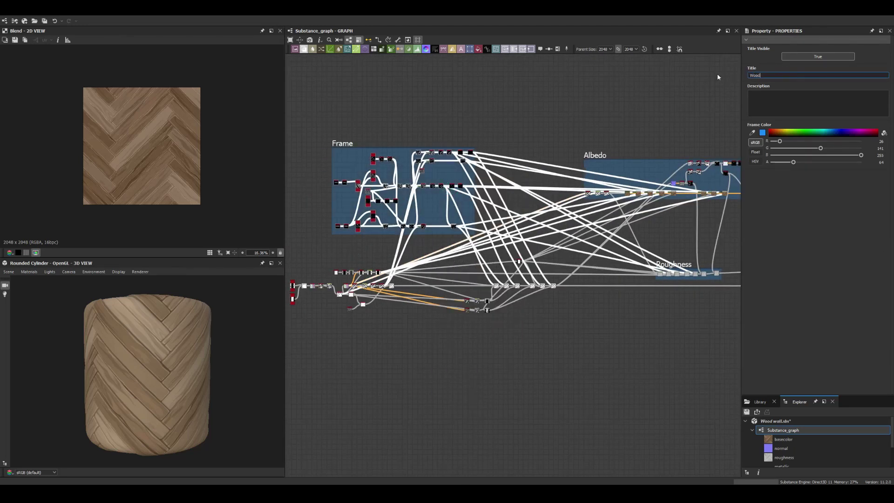
text(Wood details)
key(ctrl+f)
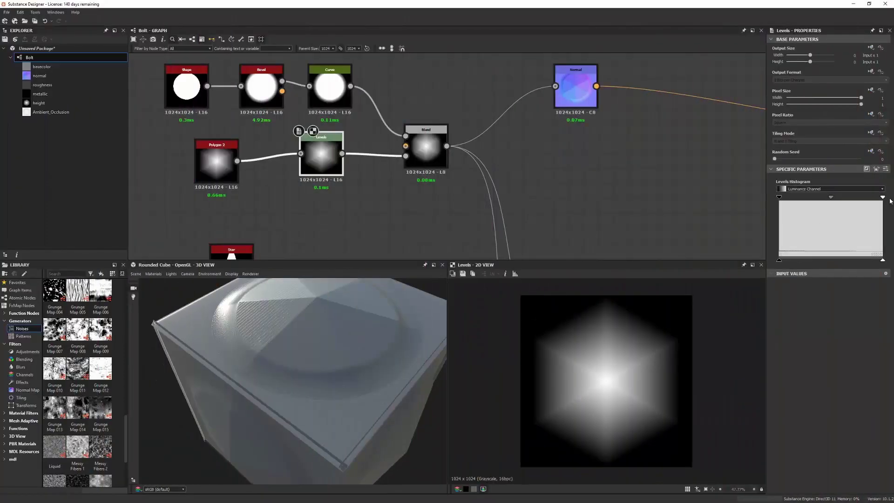
- Brighten the Levels result, then advance to the Limitations of PBR slide
drag(882, 197, 821, 209)
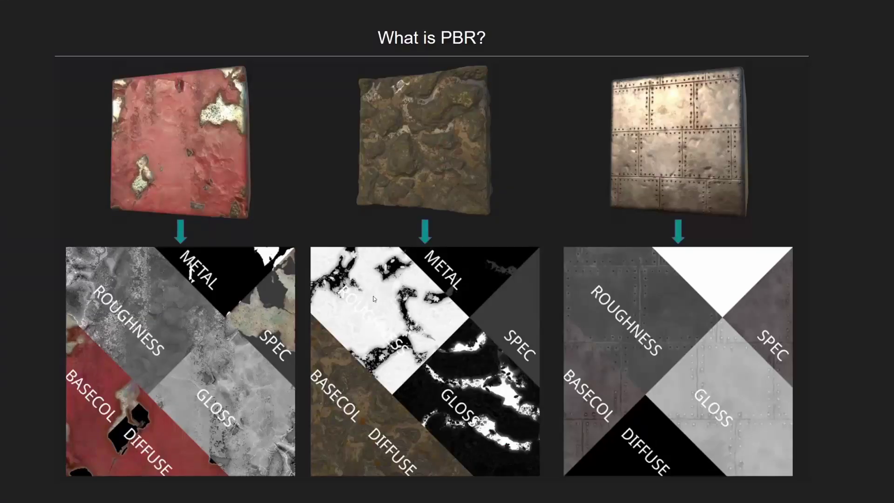
key(Right)
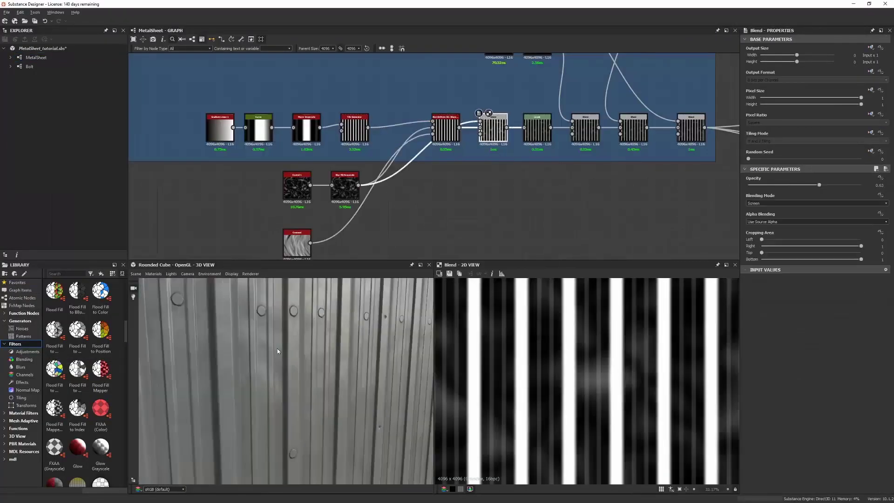
- Orbit the tessellated cube in the 3D view and show the dirt_2 speckle mask in 2D
scroll(189, 358, down, 5)
click(154, 273)
click(210, 291)
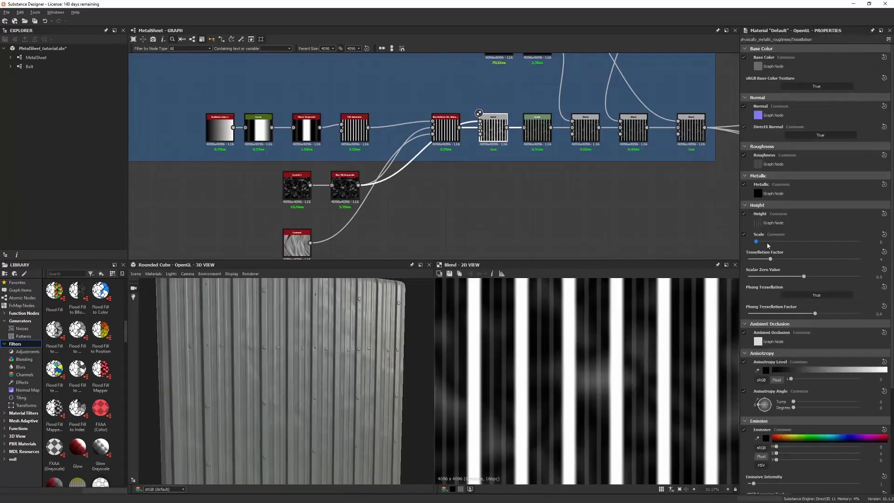
drag(326, 326, 421, 379)
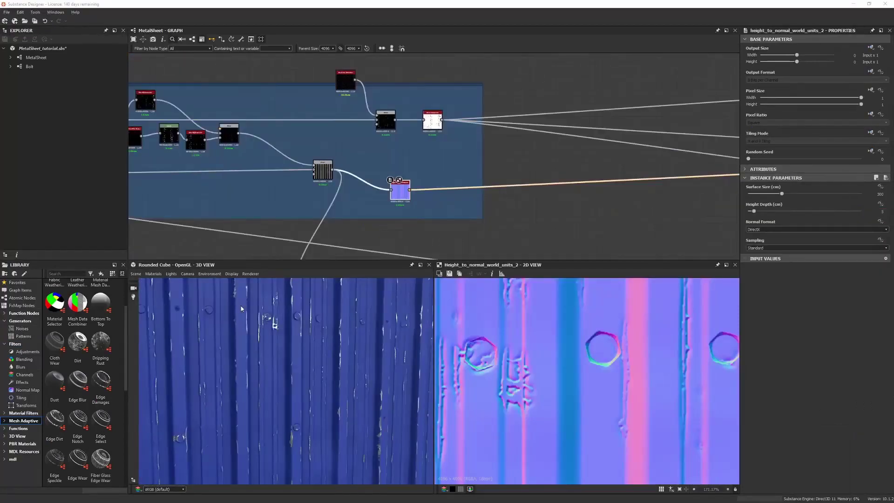
scroll(345, 210, up, 3)
scroll(326, 211, up, 2)
double_click(315, 212)
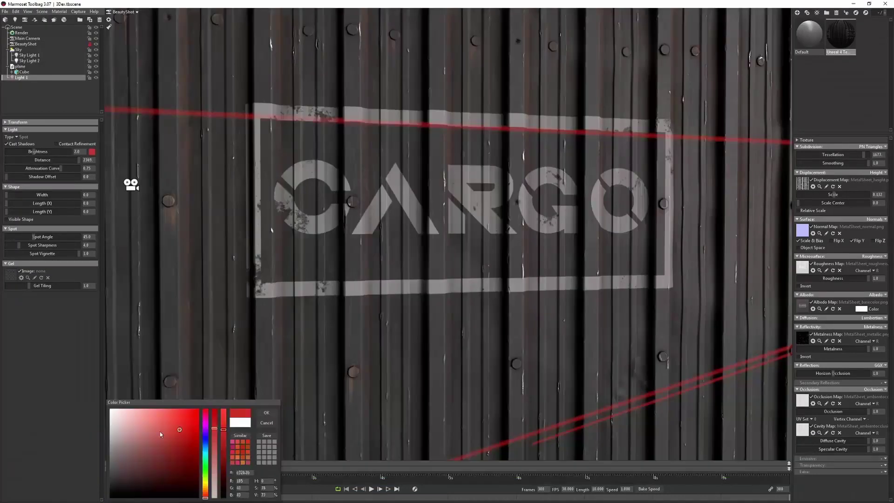
- Raise Light 1's brightness from 2.0 to 5.794, tinting the CARGO sheet redder
drag(36, 158, 39, 158)
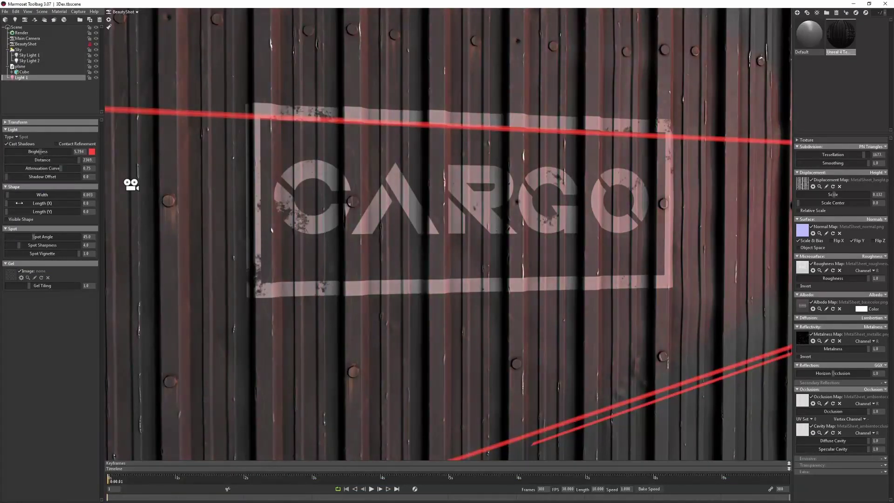